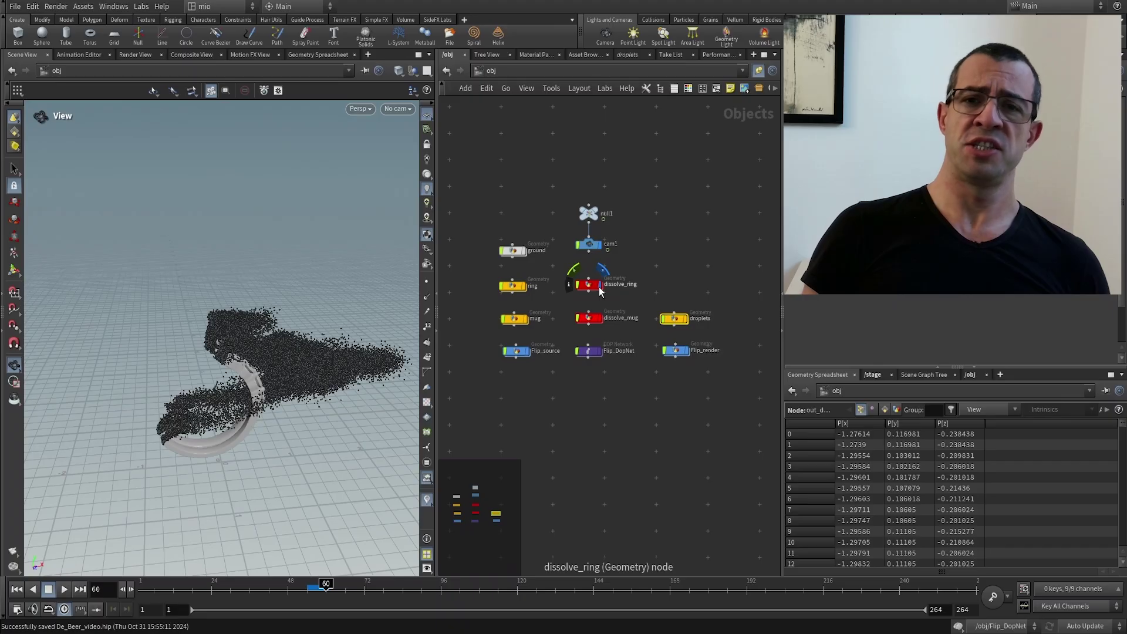
Hide dissolve_ring and briefly preview the dissolving mug, then hide it again.
click(599, 286)
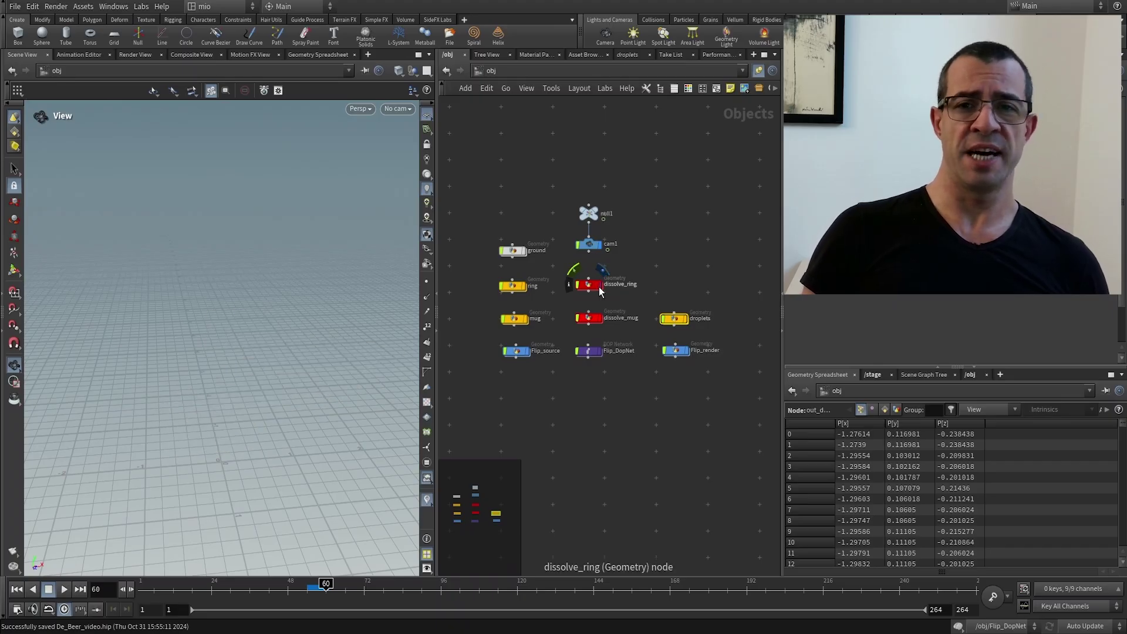
click(601, 320)
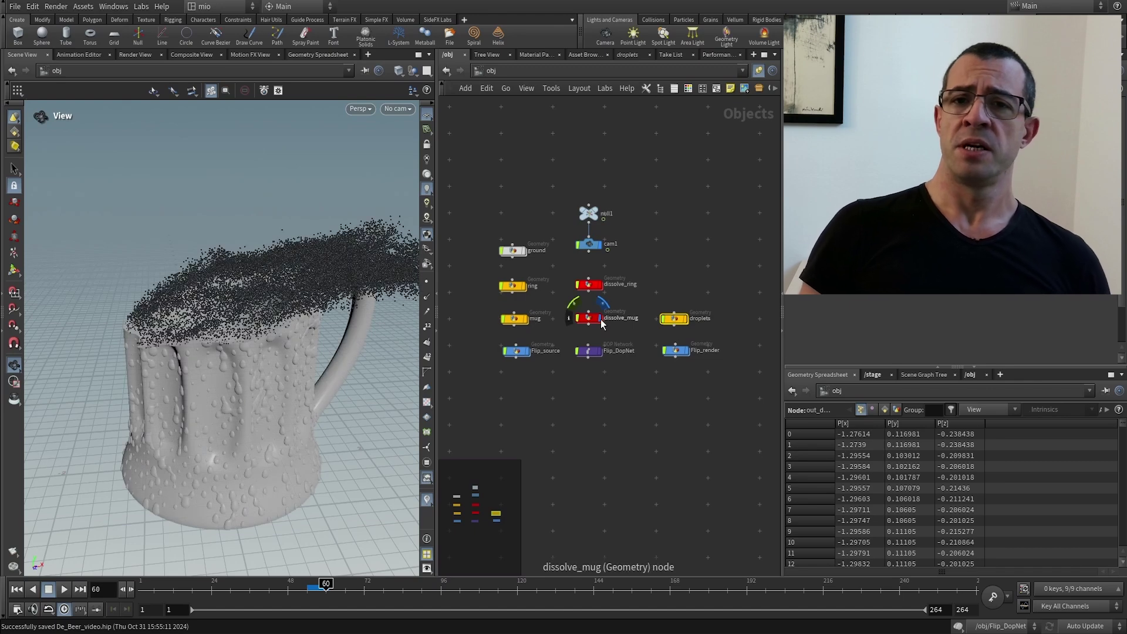
click(600, 320)
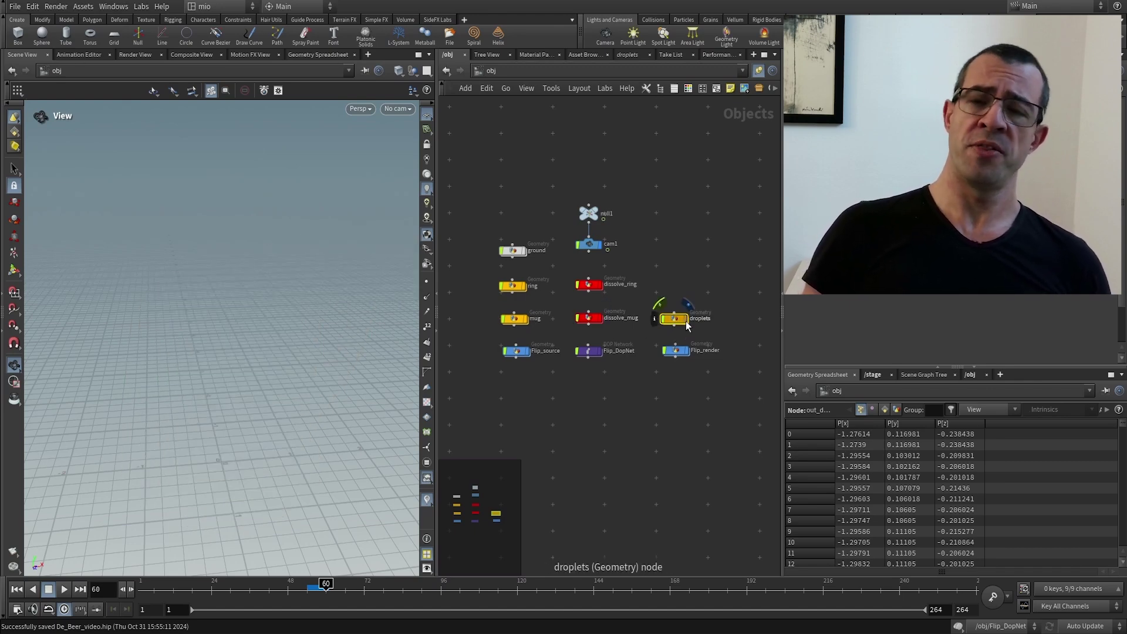
Preview the meshed FLIP mug, the droplets cloud and Flip_DopNet's simulation, returning to droplets.
click(686, 352)
click(688, 352)
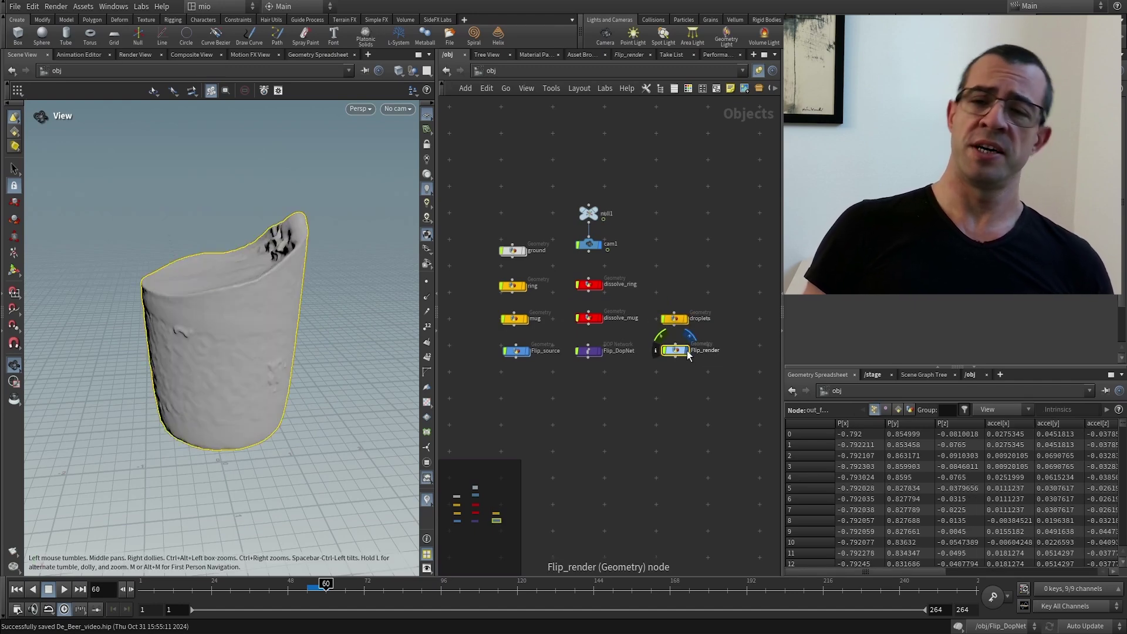
key(Up)
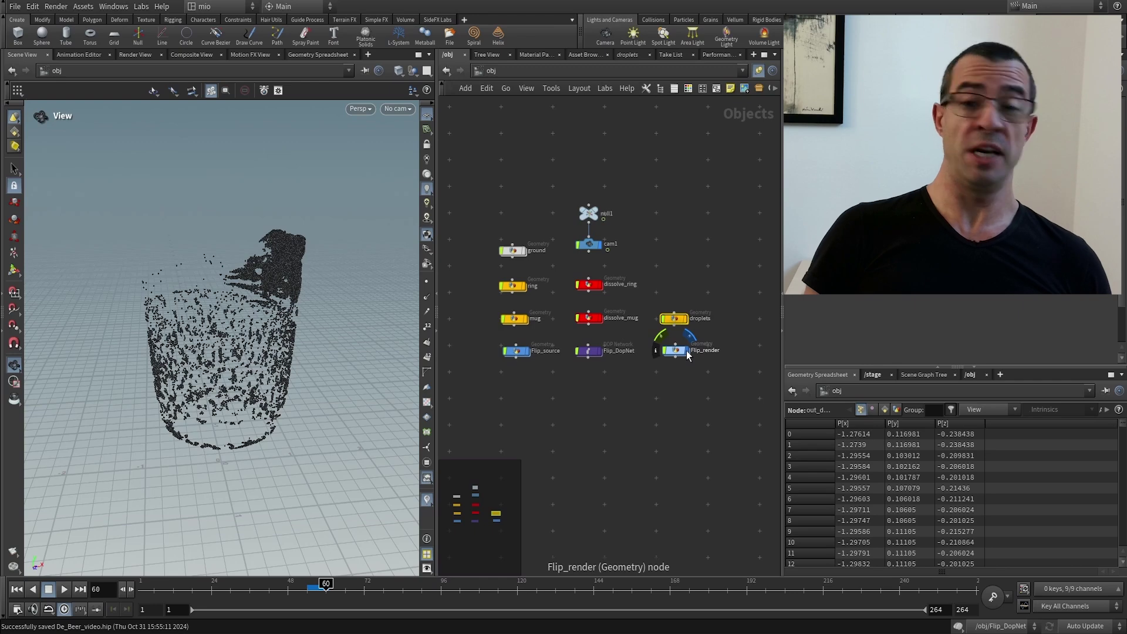
click(599, 352)
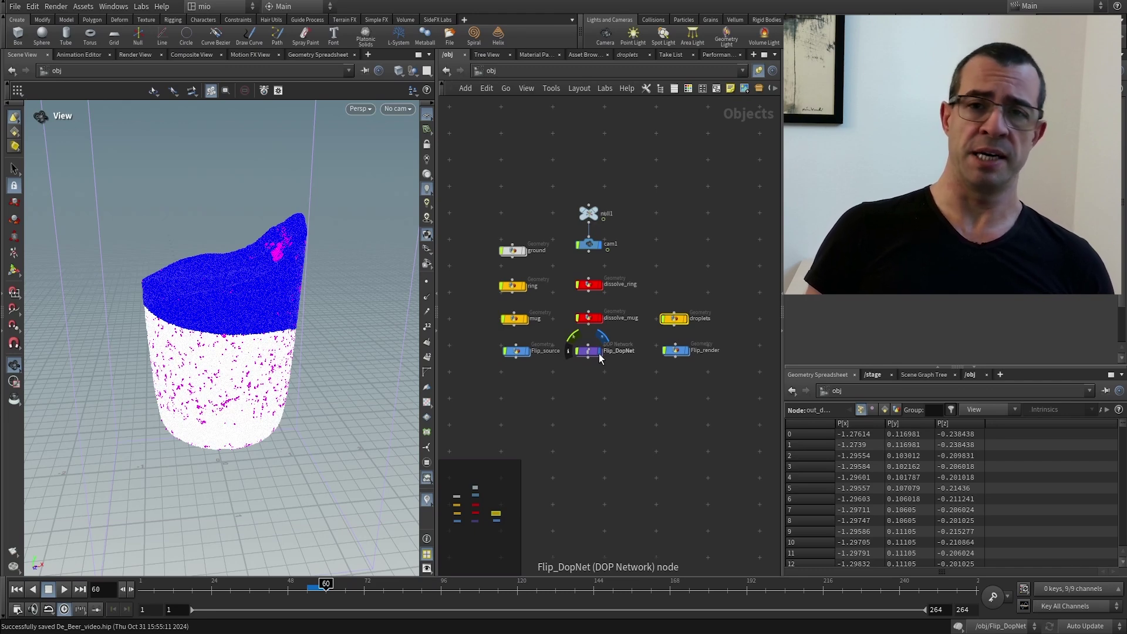
click(685, 323)
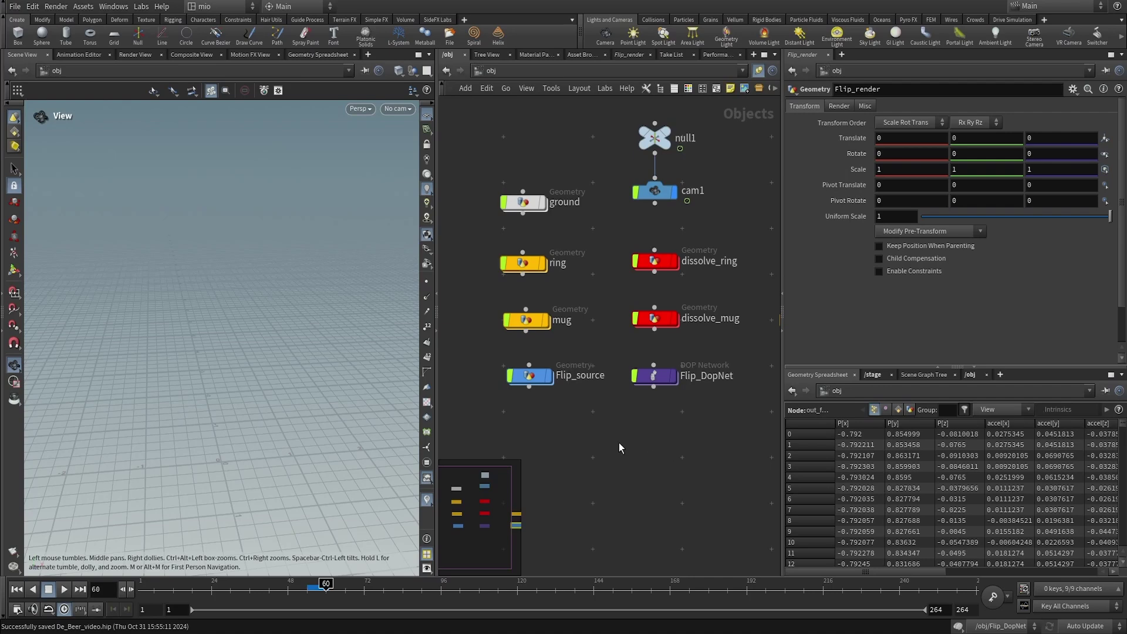
double_click(532, 264)
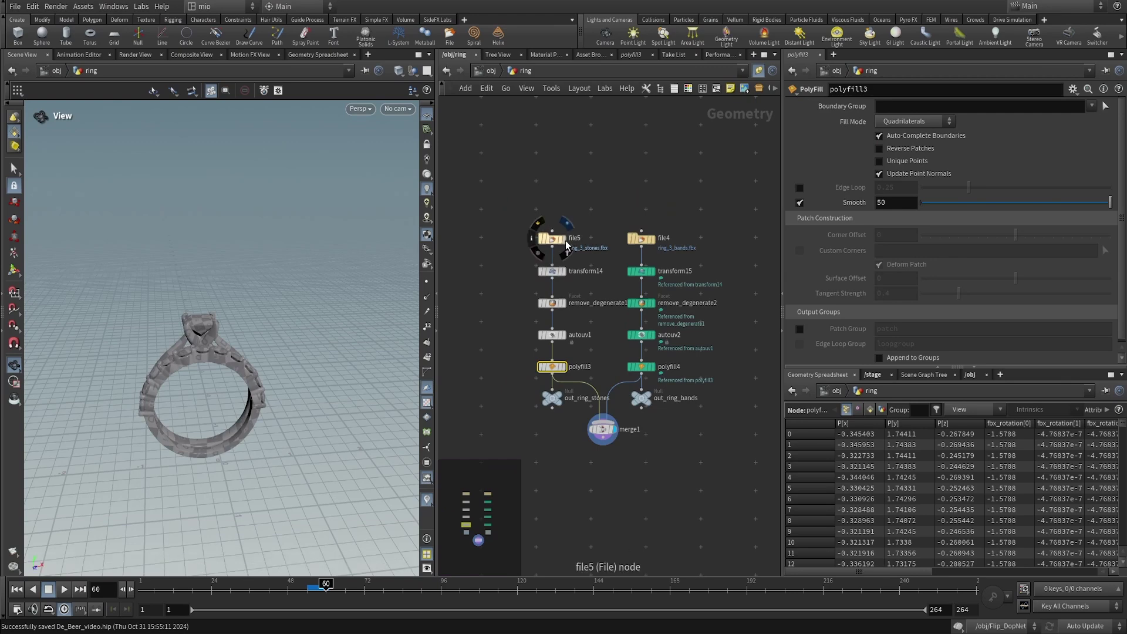
click(566, 368)
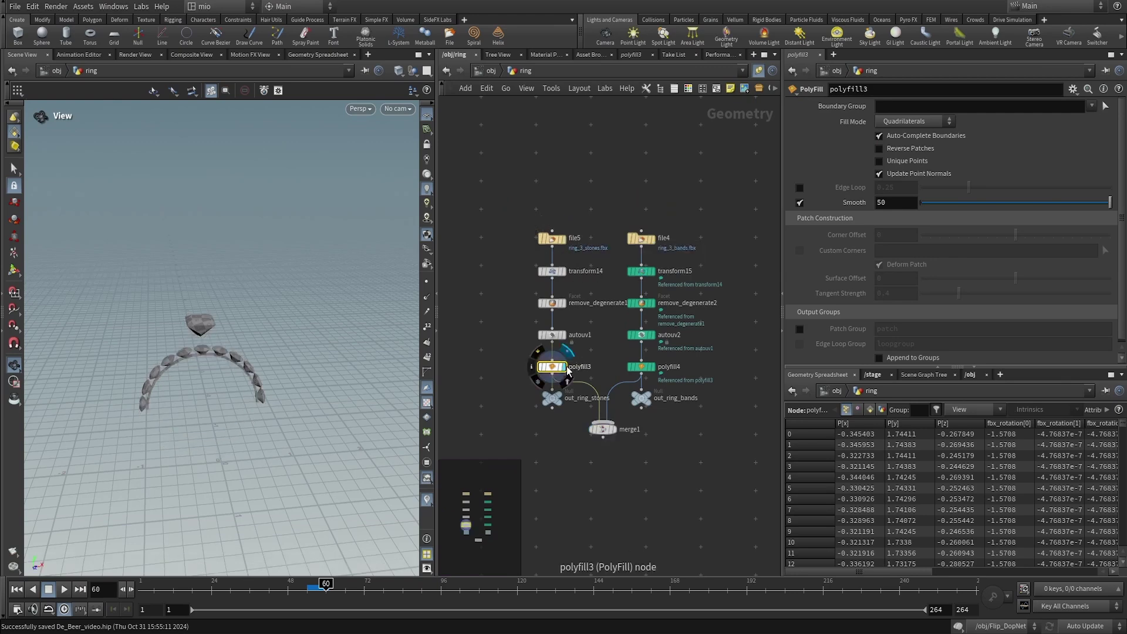
click(653, 372)
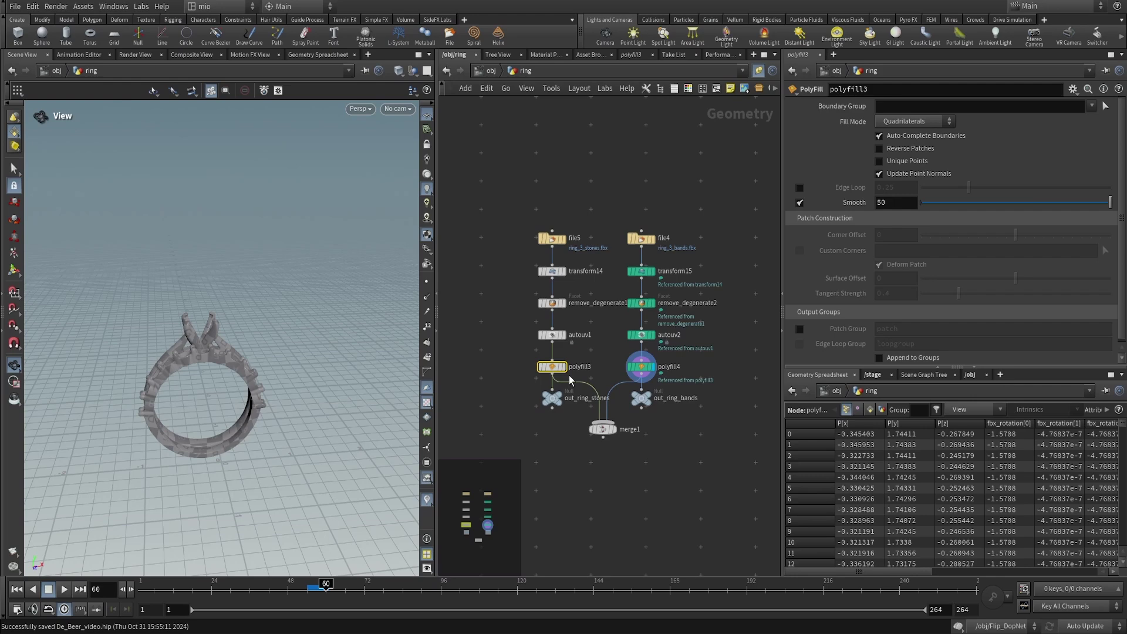
click(615, 429)
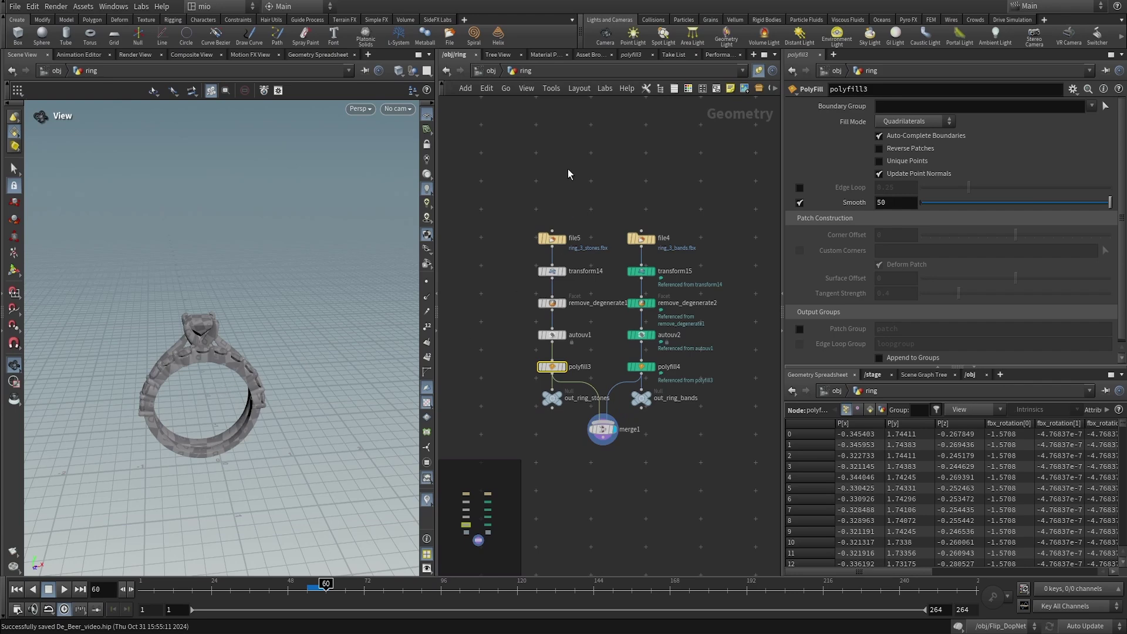
key(u)
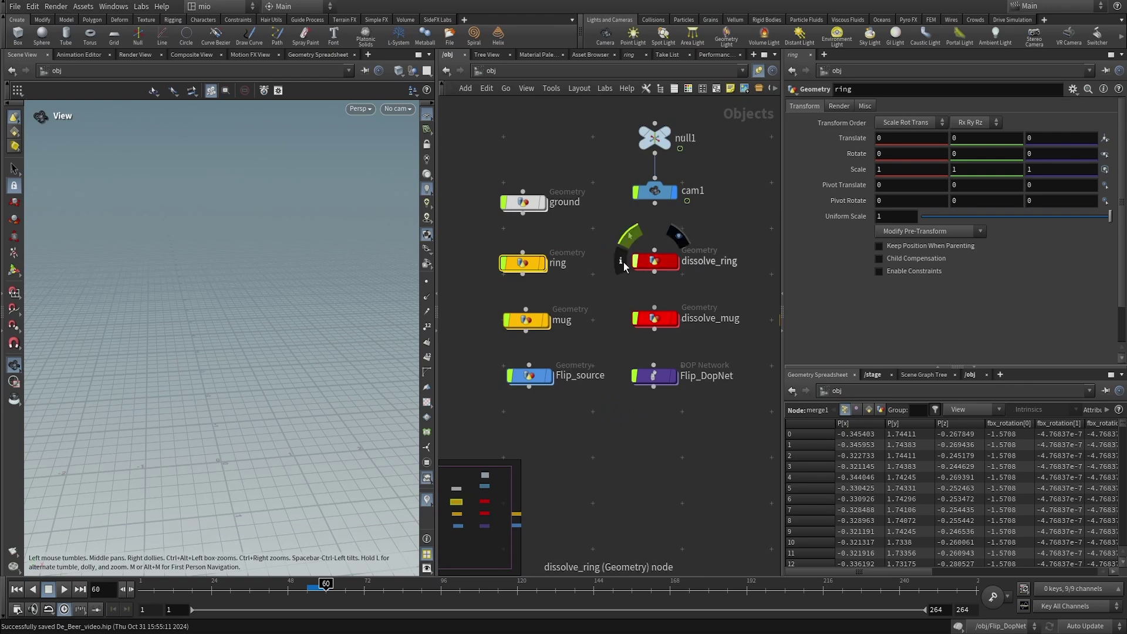
Dive into the dissolve_ring object's network and zoom the node view.
mouse_move(668, 269)
mouse_move(540, 274)
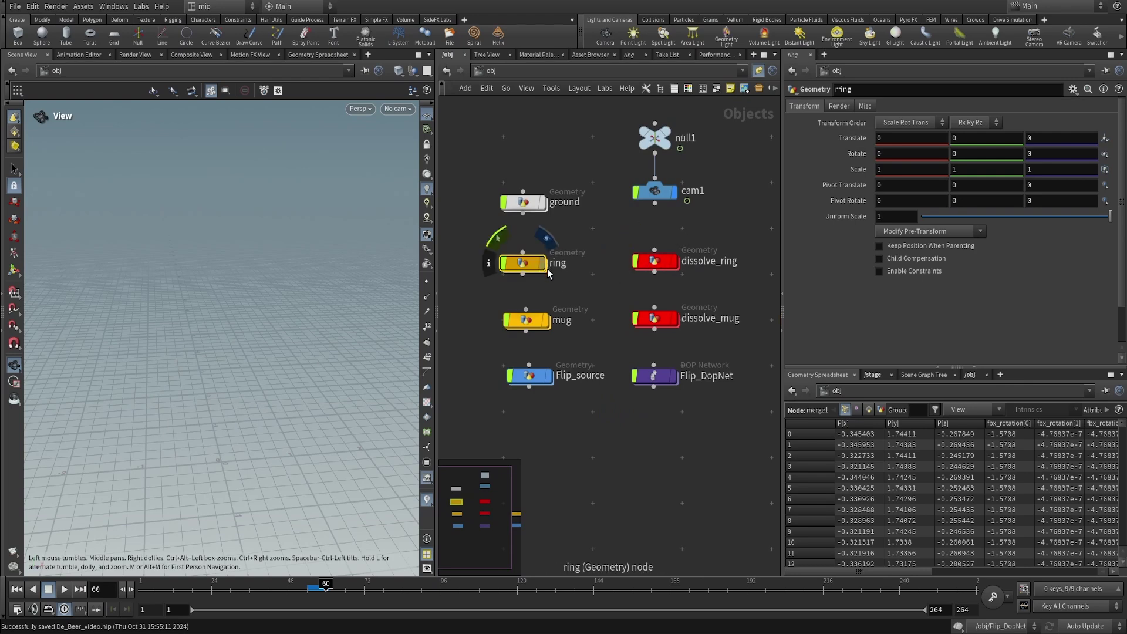
scroll(549, 274, down, 3)
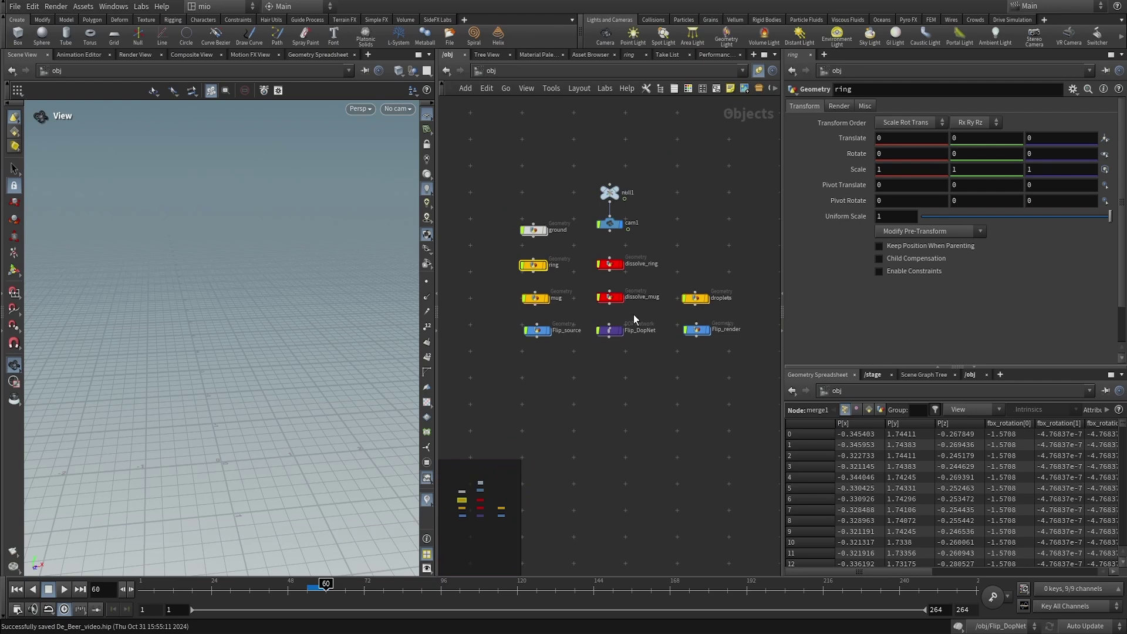
double_click(616, 268)
scroll(587, 273, down, 3)
scroll(587, 247, up, 3)
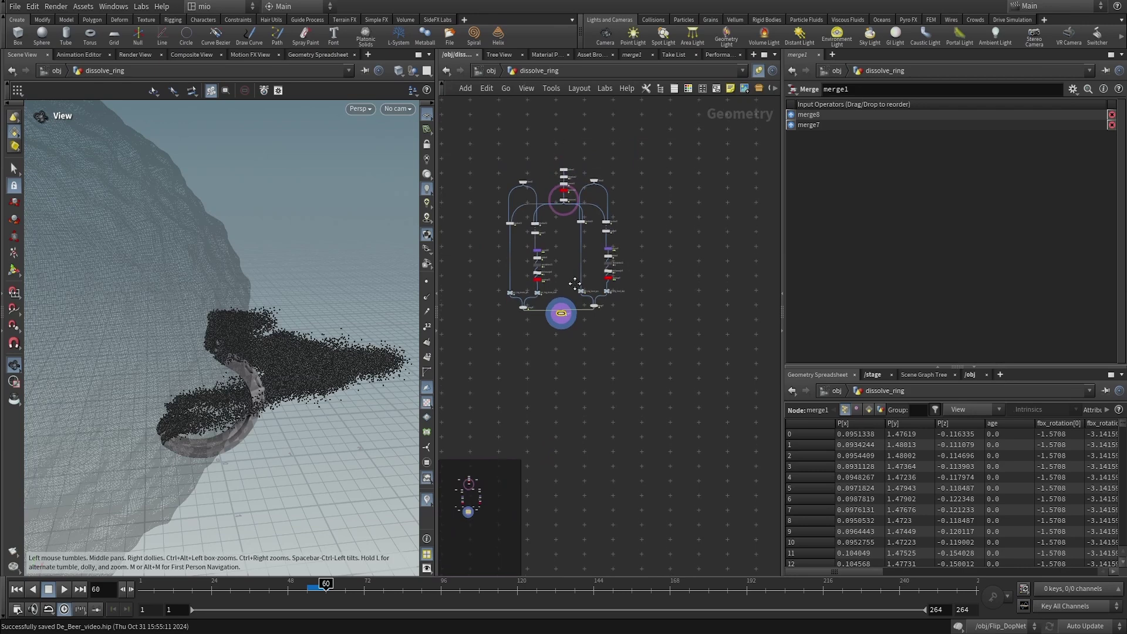
scroll(587, 241, up, 1)
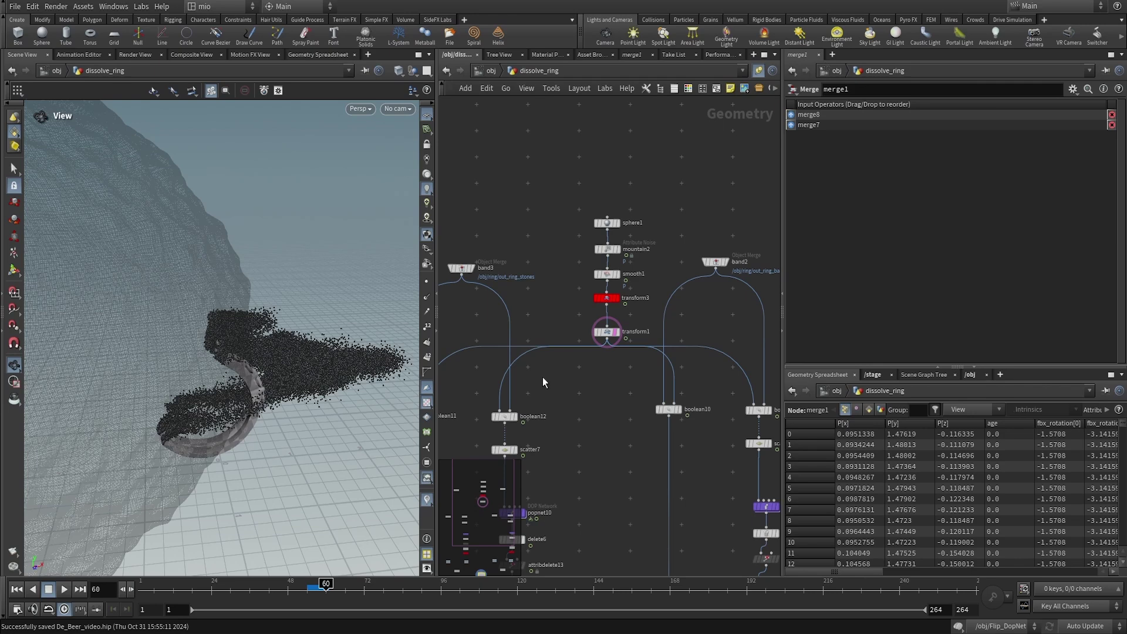
Preview the incoming ring stones on band3, then the ring band on band2.
click(475, 271)
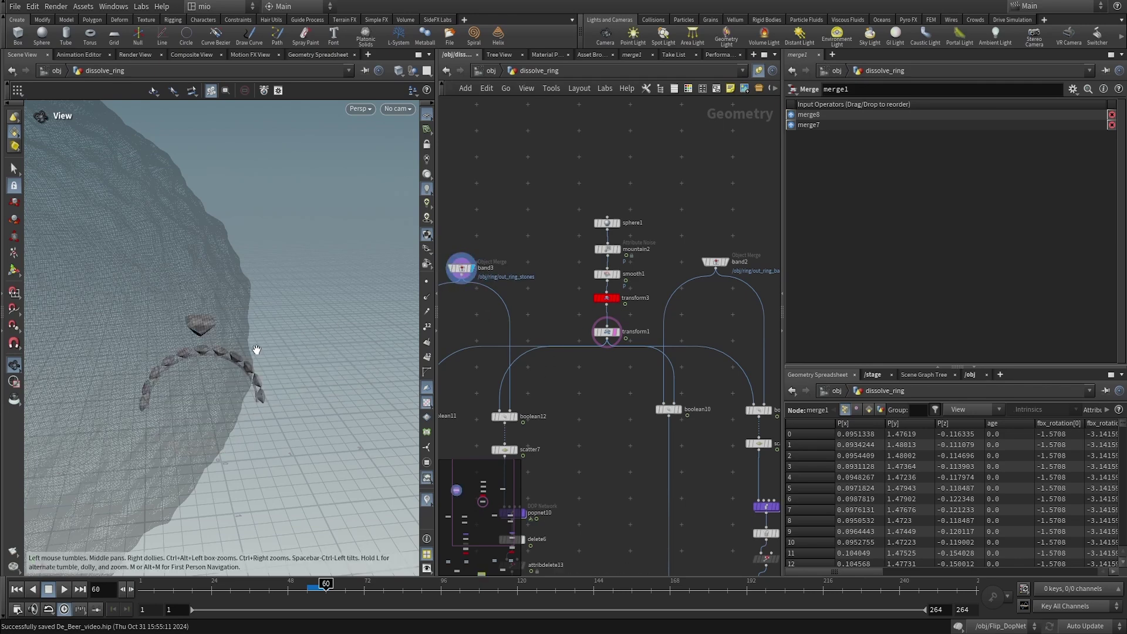
click(731, 264)
scroll(560, 338, down, 5)
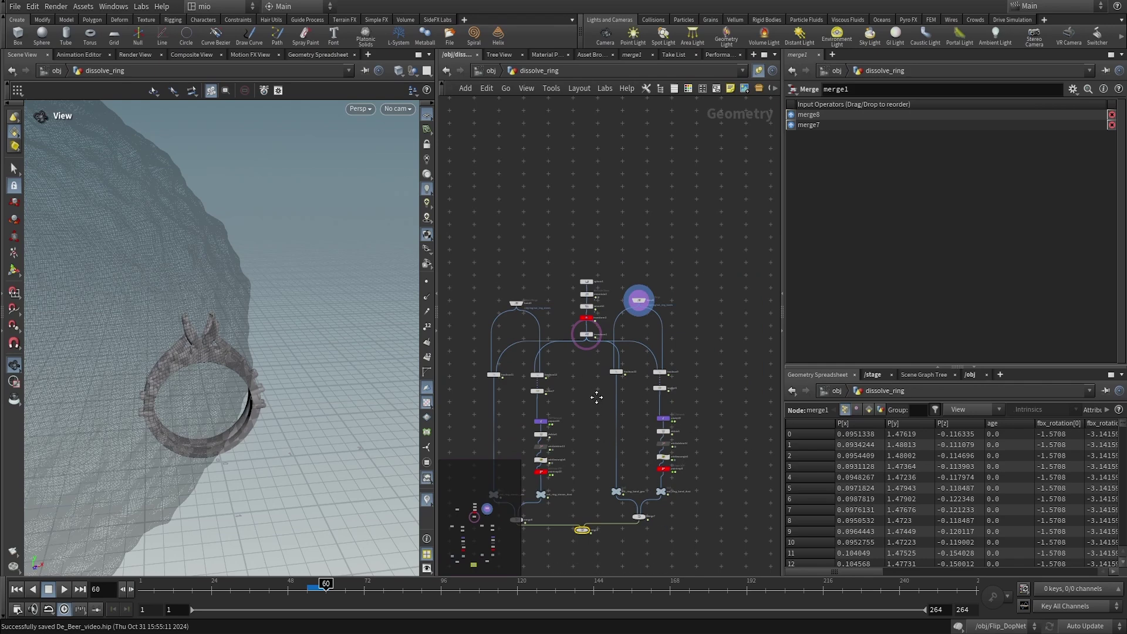
middle_drag(596, 396, 660, 347)
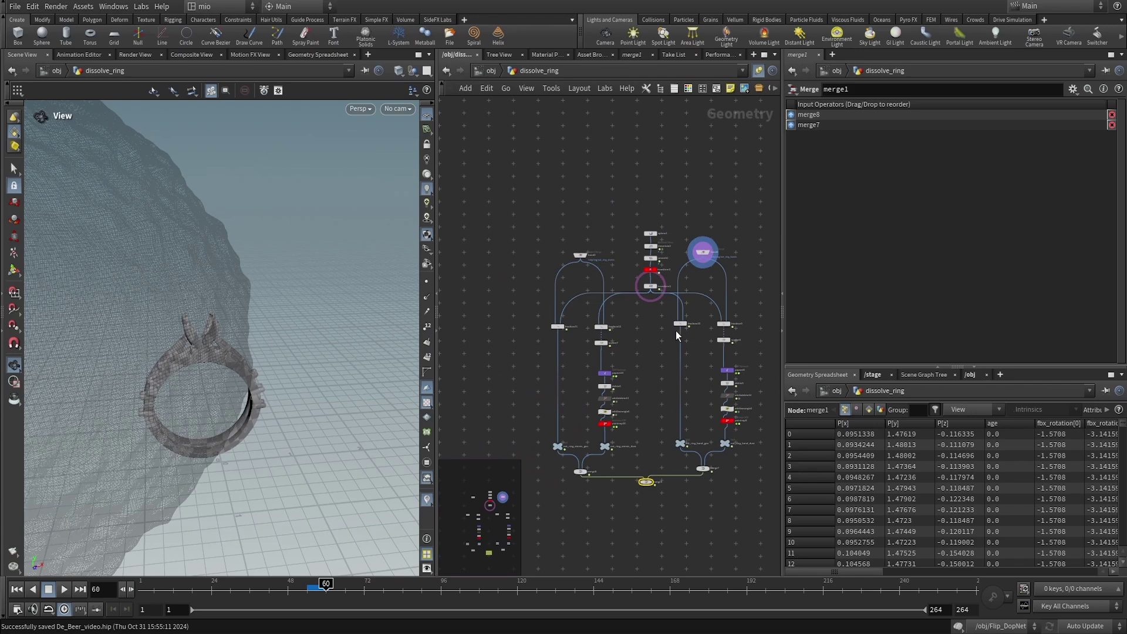
scroll(656, 320, up, 6)
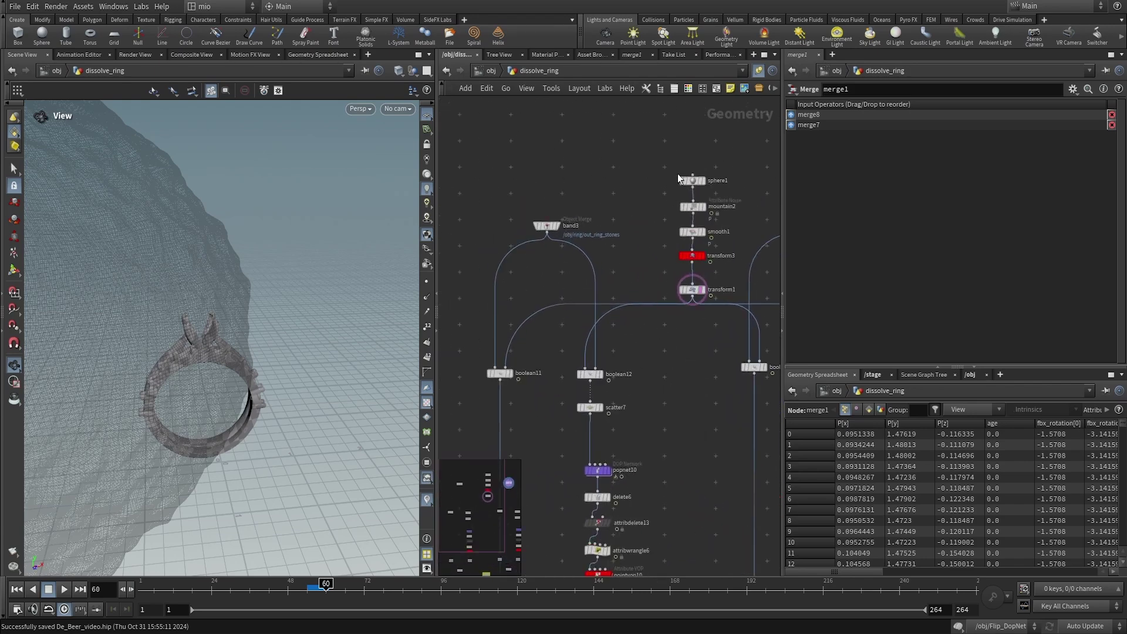
Display sphere1, mountain2's noise, smooth1, then transform3's moved rock (rotate 40°, scale 1.5).
mouse_move(703, 188)
click(706, 167)
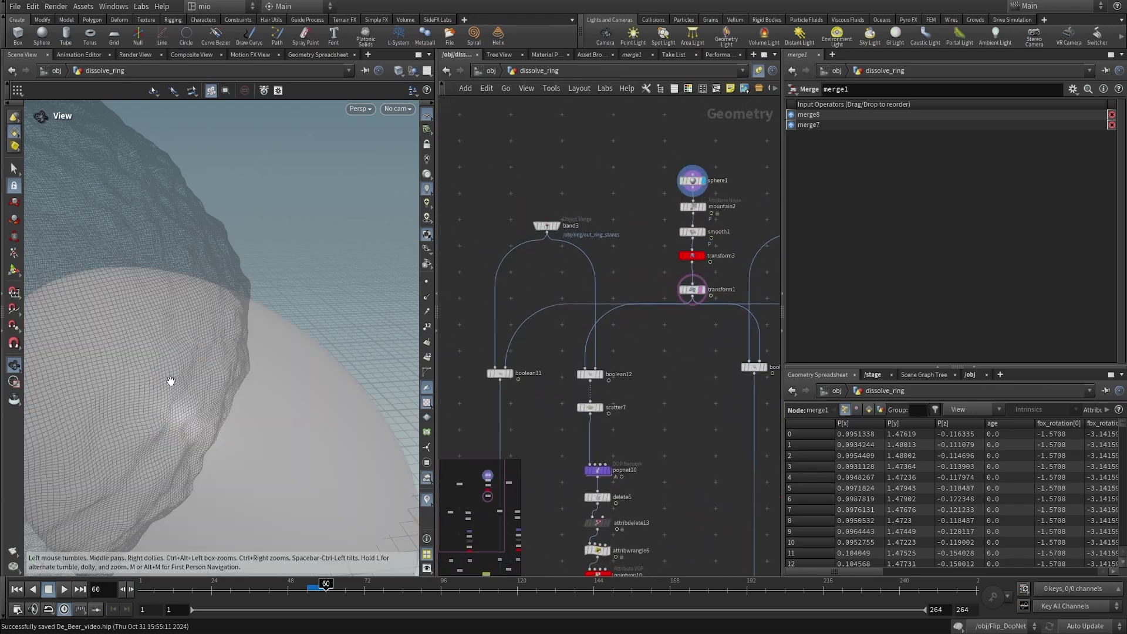
click(703, 206)
click(693, 206)
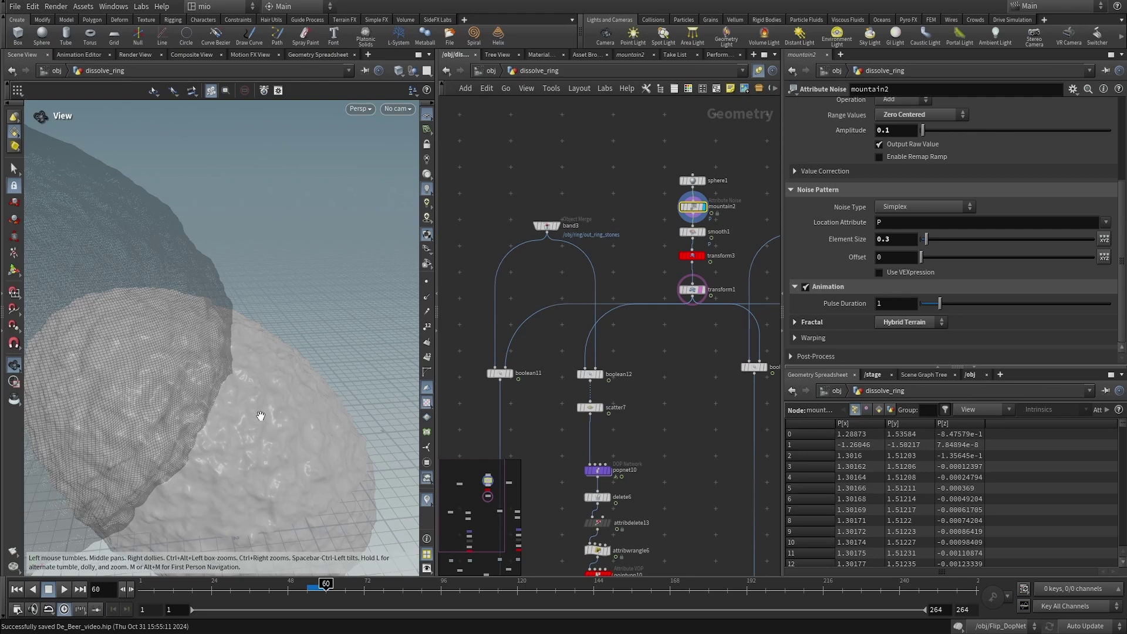
click(699, 235)
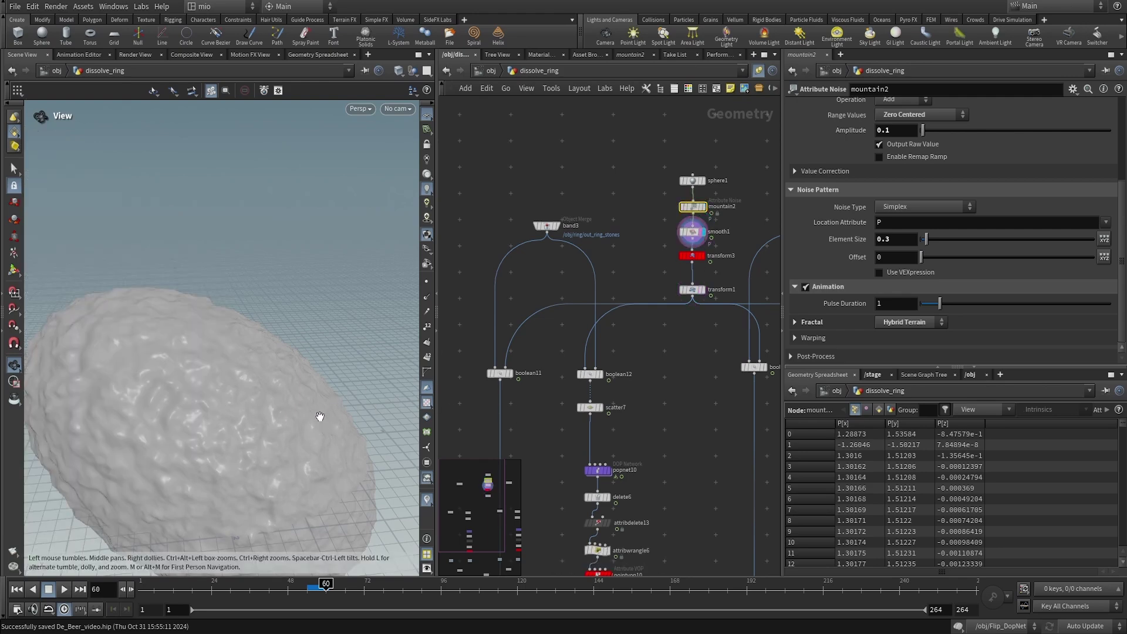
click(703, 255)
click(691, 255)
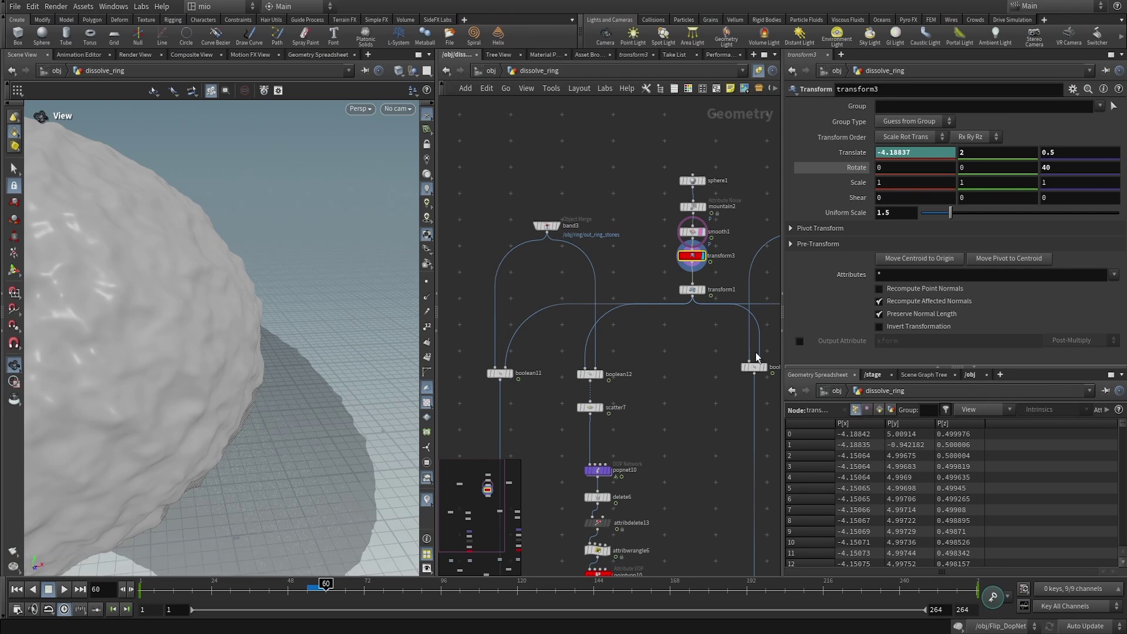
scroll(619, 383, down, 3)
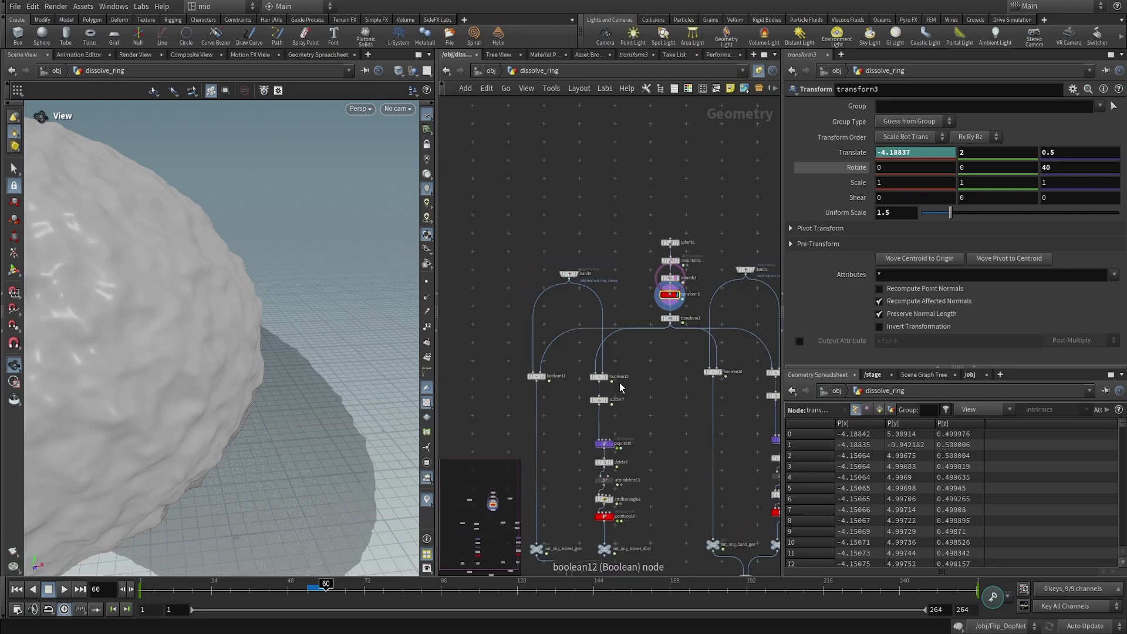
scroll(619, 382, up, 2)
scroll(611, 380, up, 1)
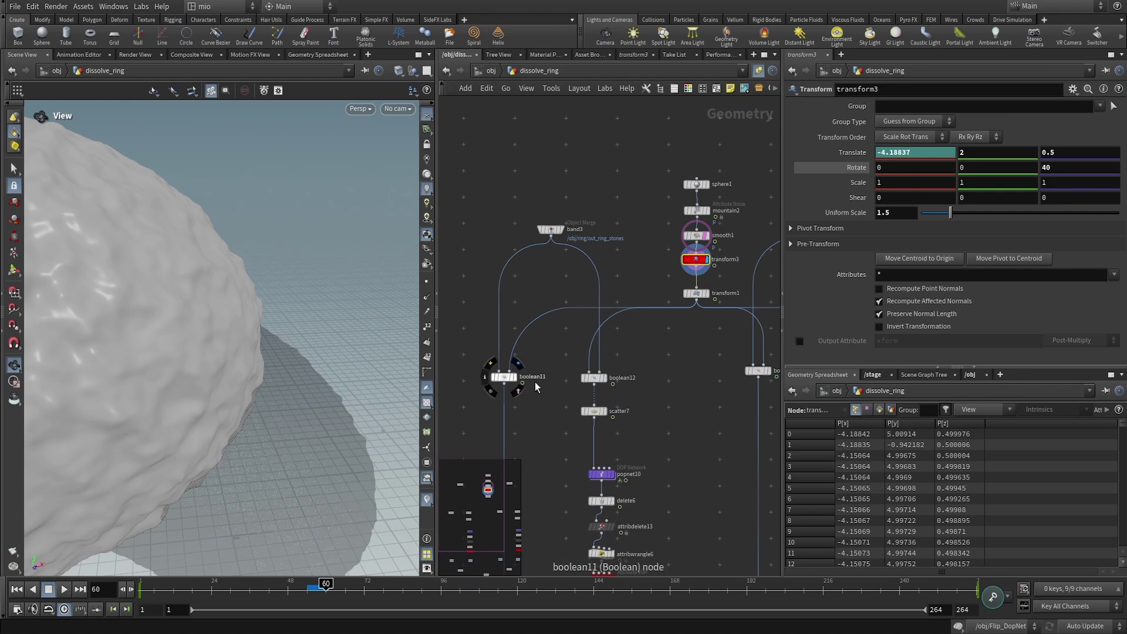
click(503, 376)
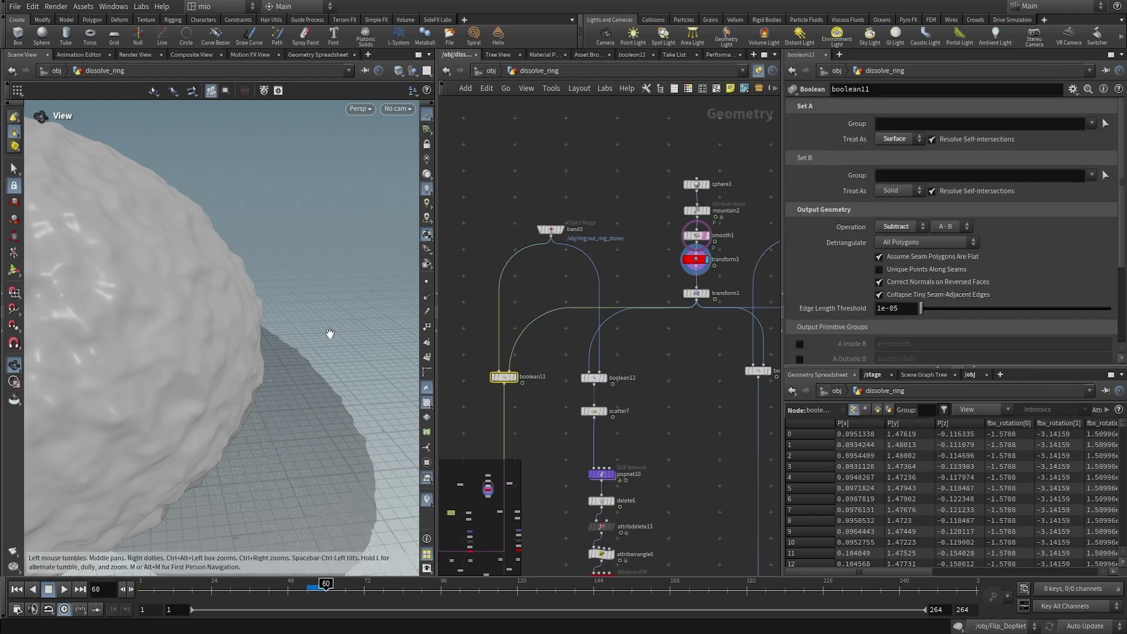
click(516, 376)
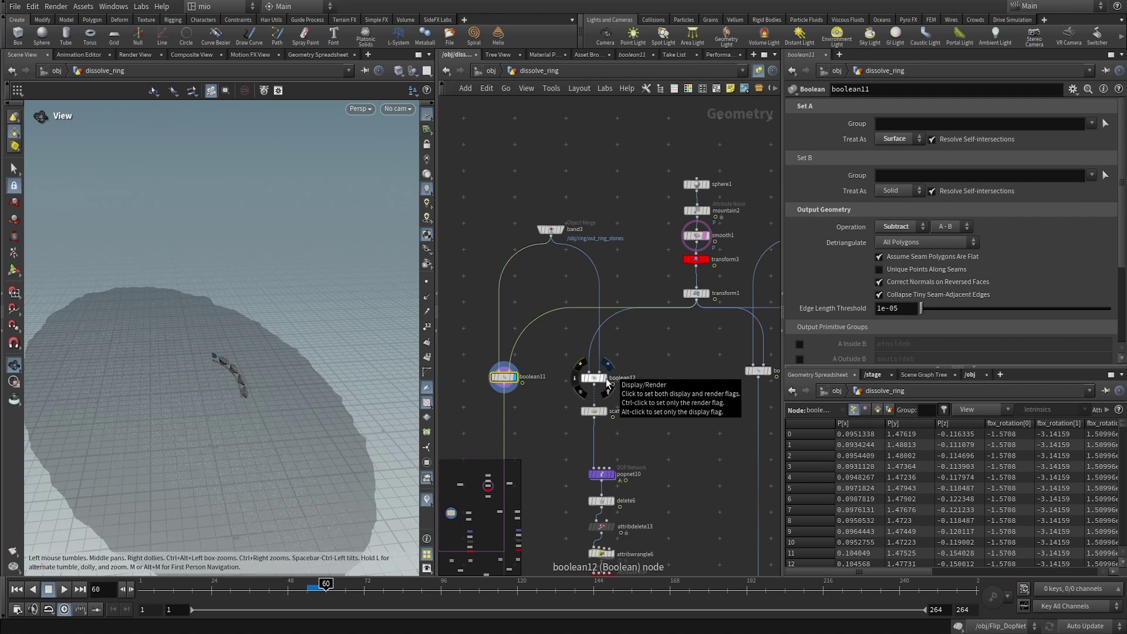
middle_drag(530, 389, 552, 300)
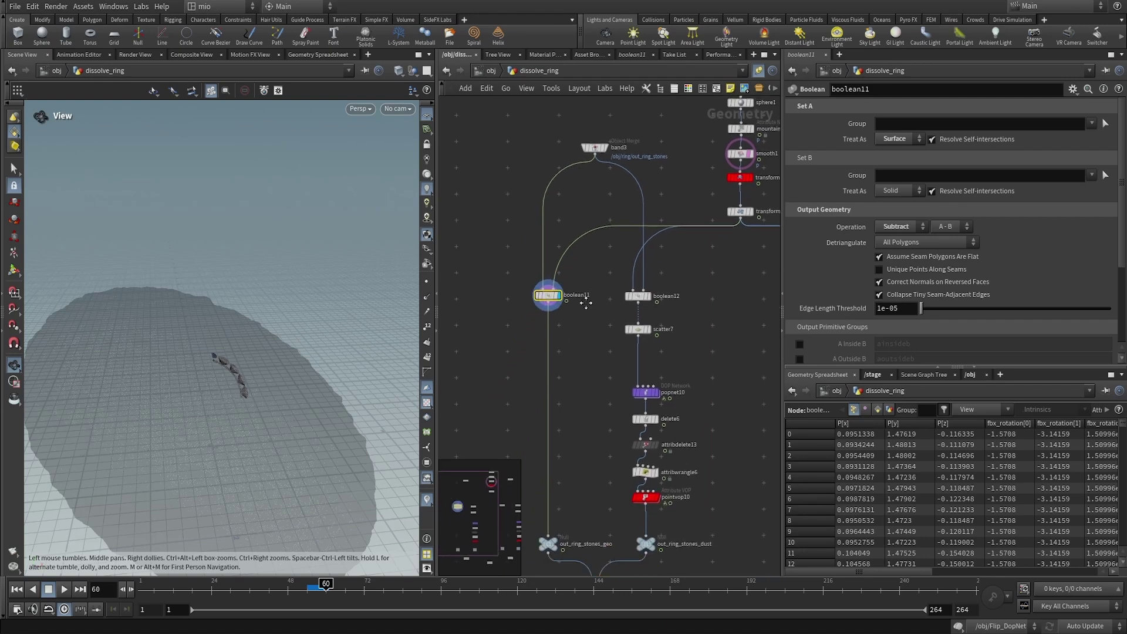
scroll(552, 299, up, 3)
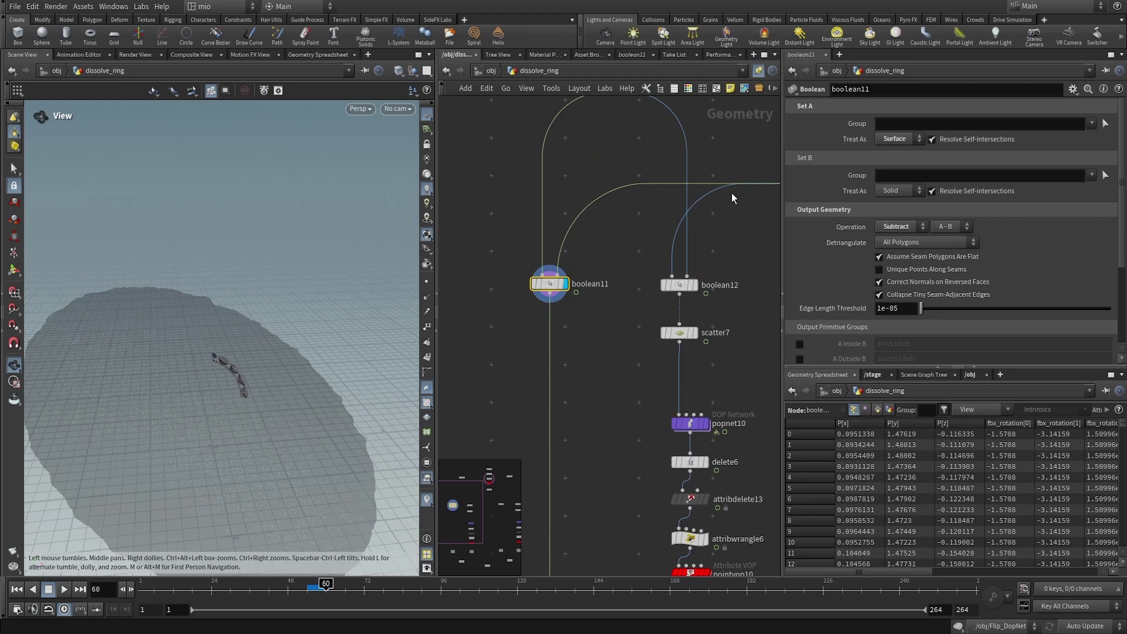
scroll(601, 302, down, 3)
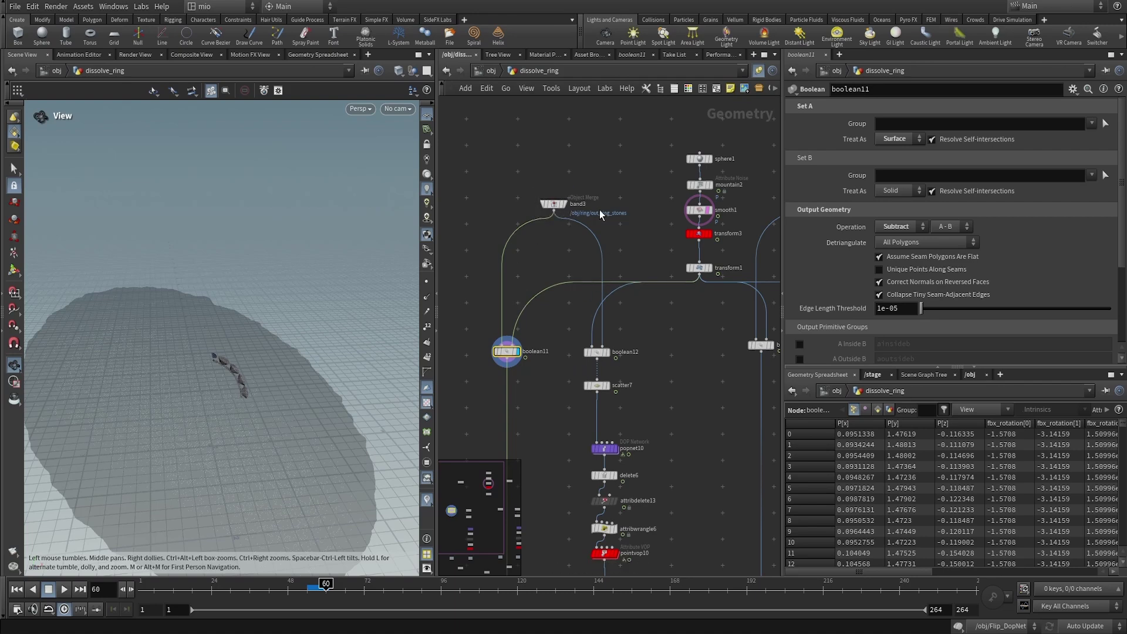
mouse_move(520, 363)
scroll(520, 363, up, 3)
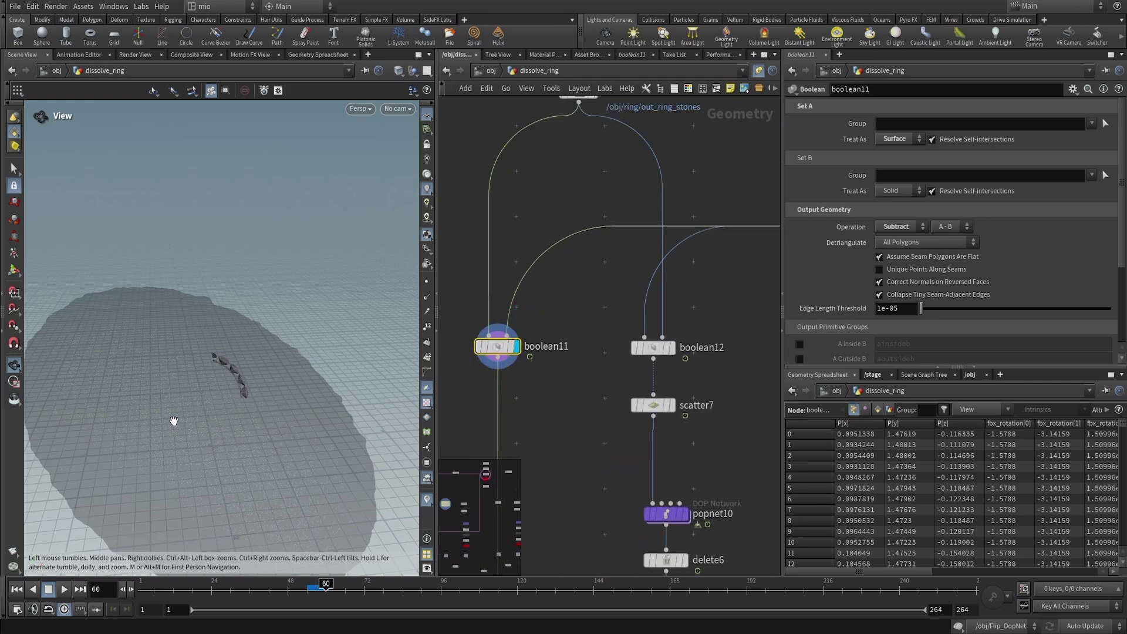
mouse_move(197, 400)
mouse_down()
mouse_move(207, 390)
mouse_move(196, 382)
mouse_up()
scroll(196, 382, up, 10)
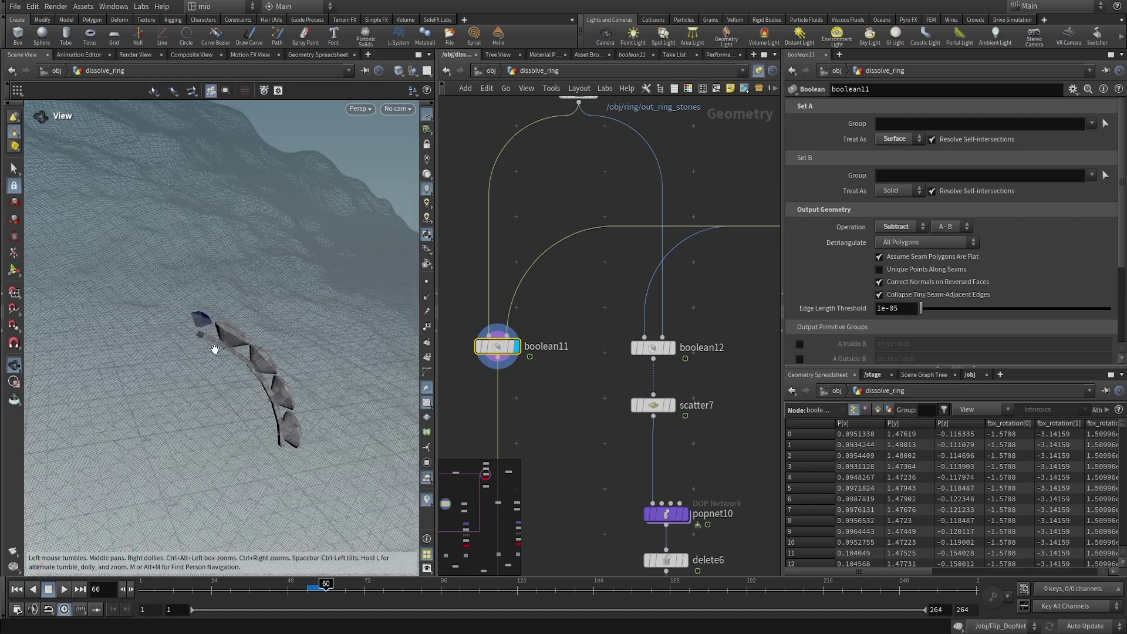
drag(231, 343, 256, 309)
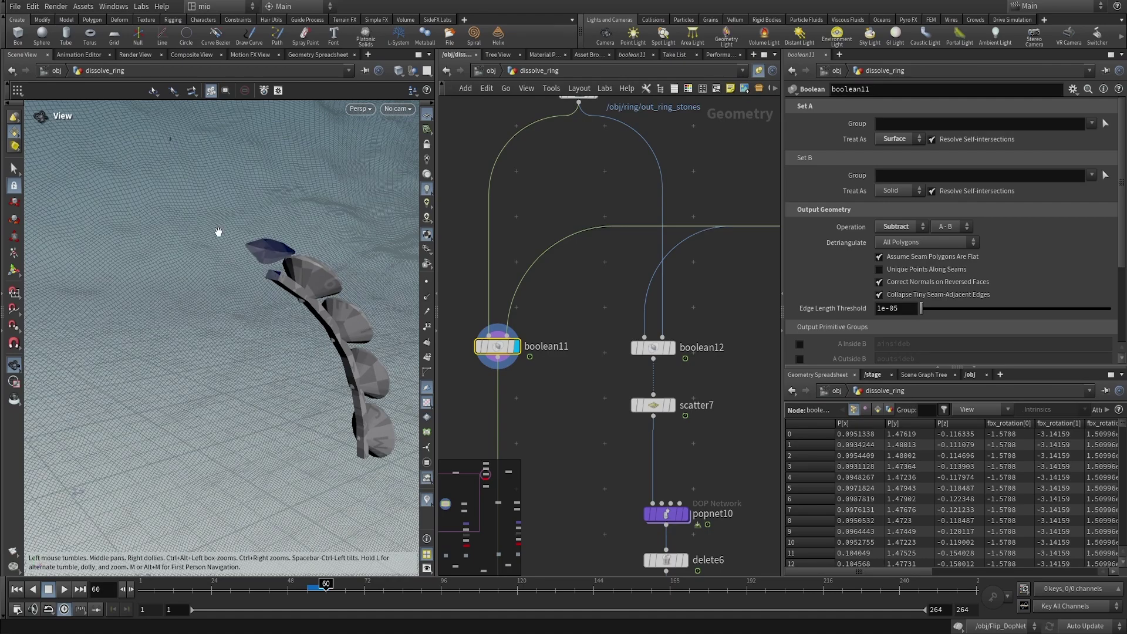
scroll(237, 317, down, 5)
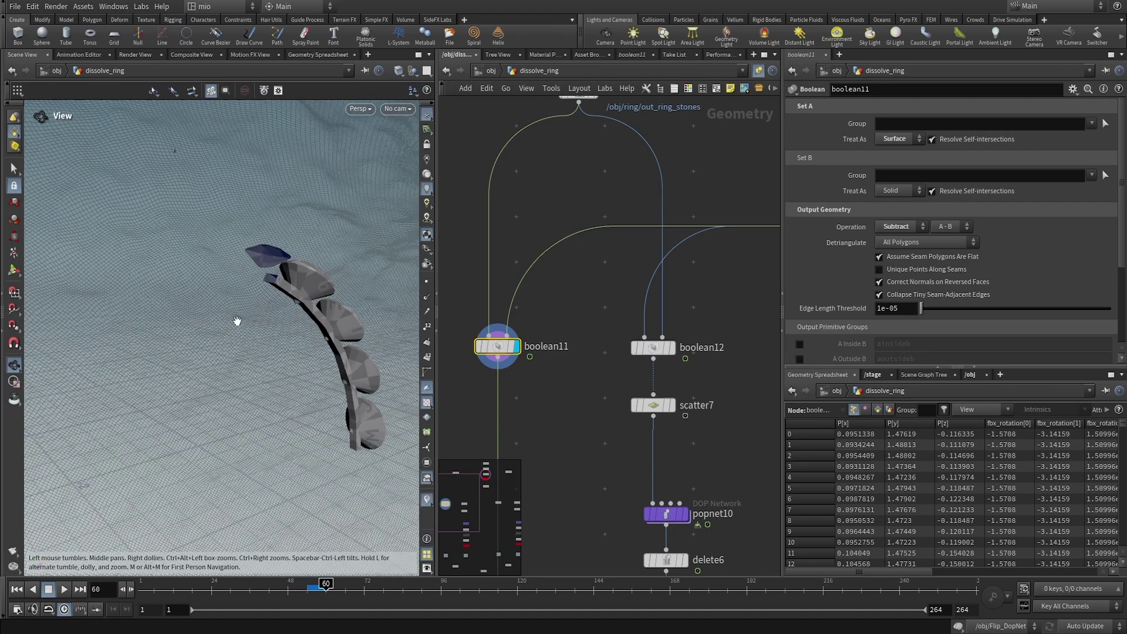
scroll(243, 317, down, 3)
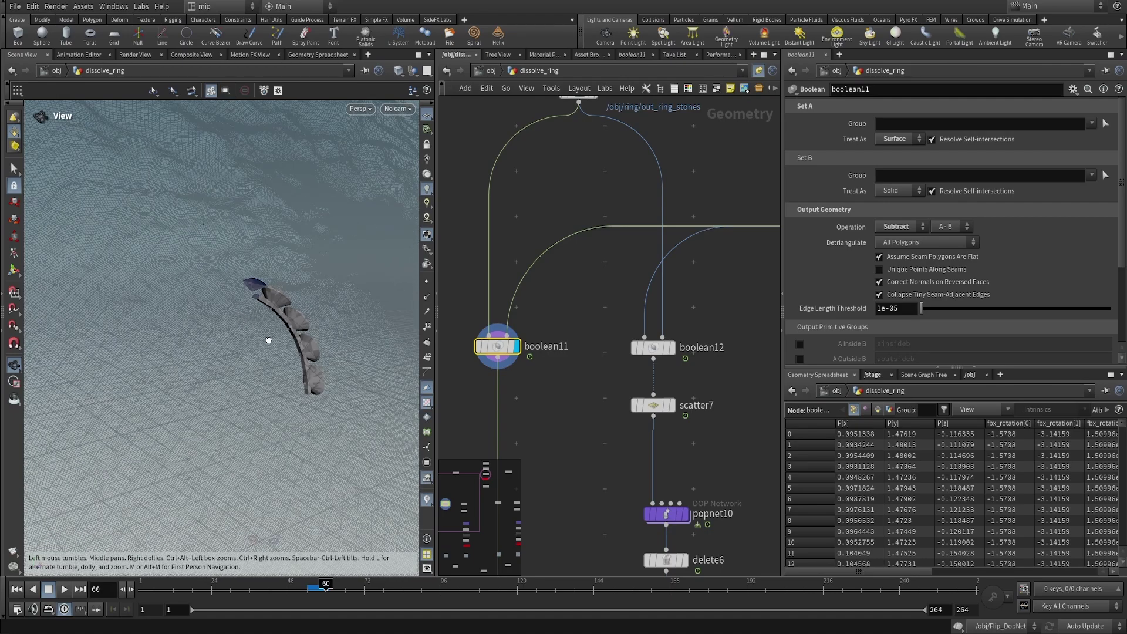
scroll(543, 365, down, 3)
middle_click(543, 365)
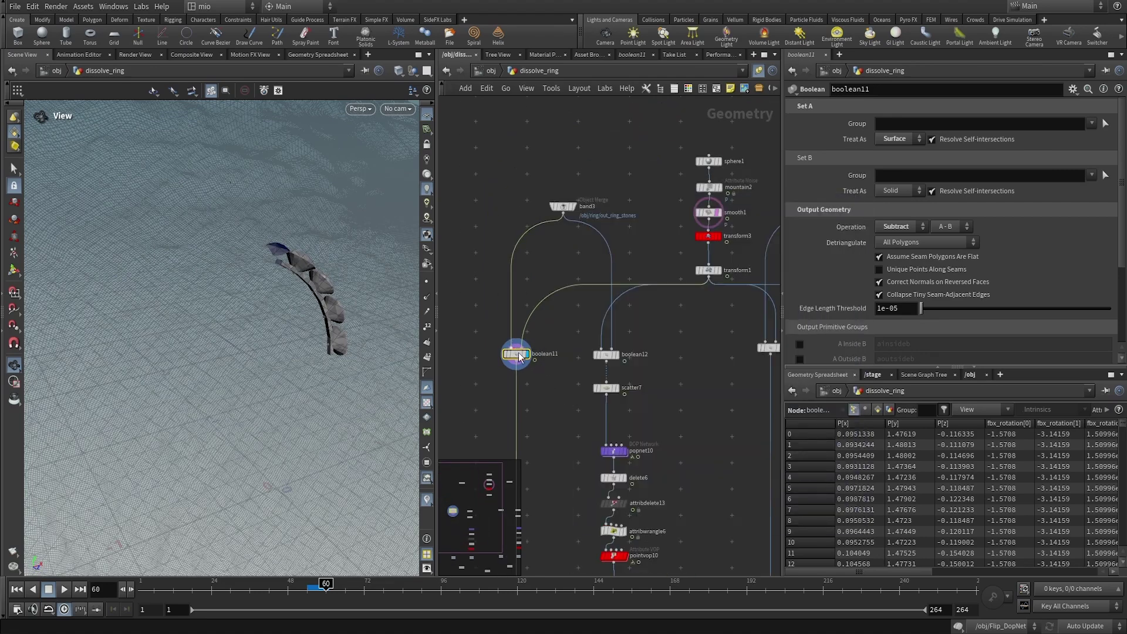
mouse_move(615, 354)
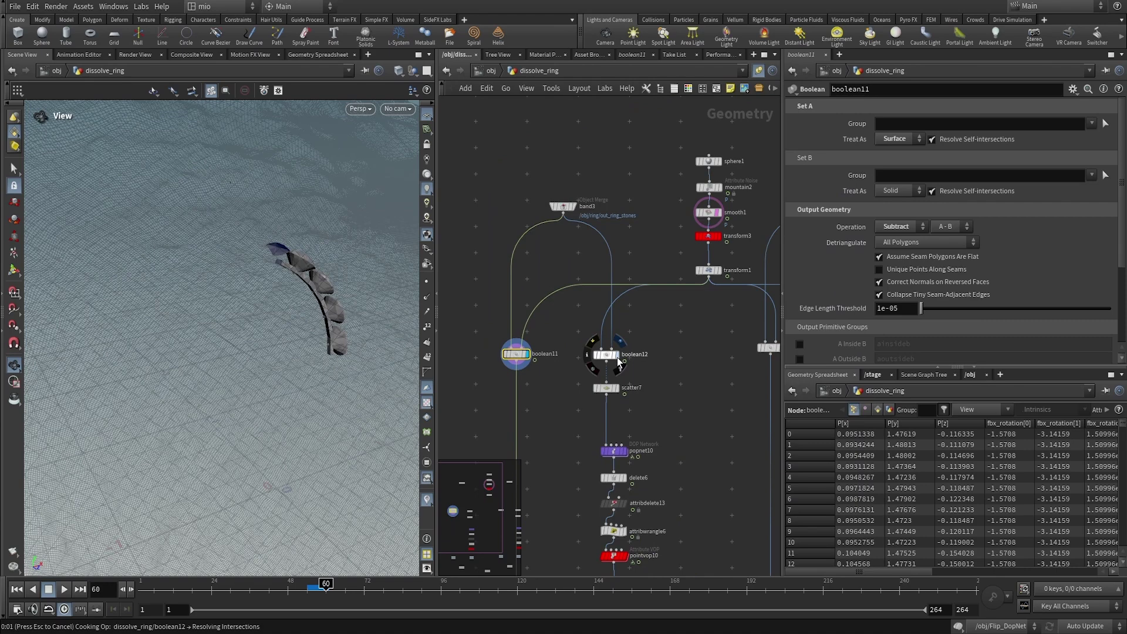
Display boolean12's intersected ring chunk, then scatter7's scattered points.
click(618, 360)
click(607, 356)
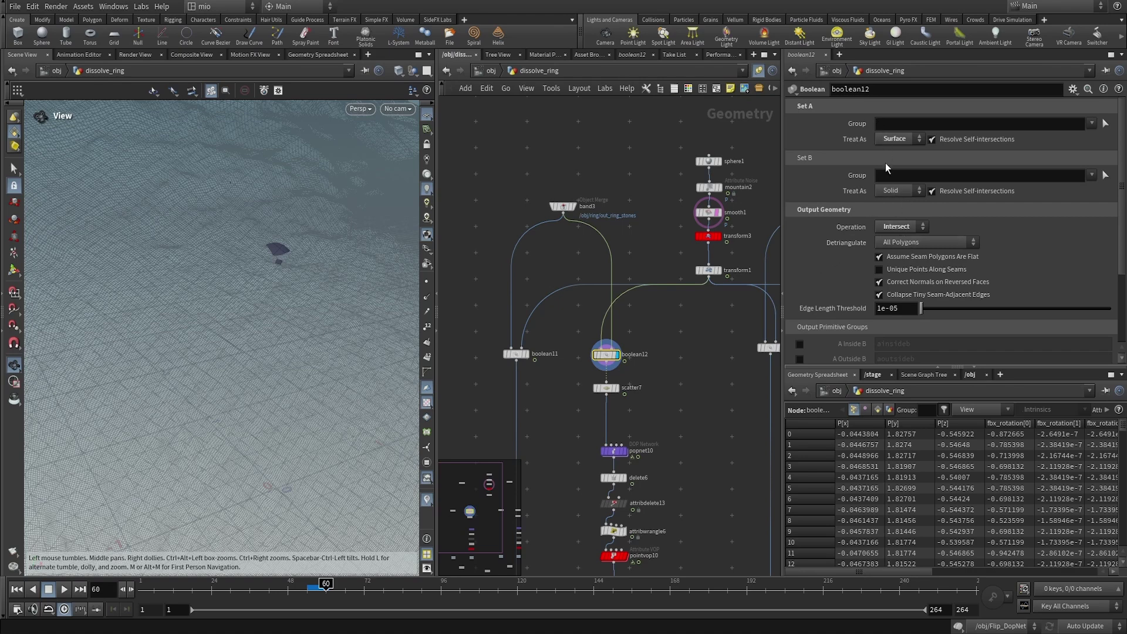
middle_drag(652, 446, 620, 383)
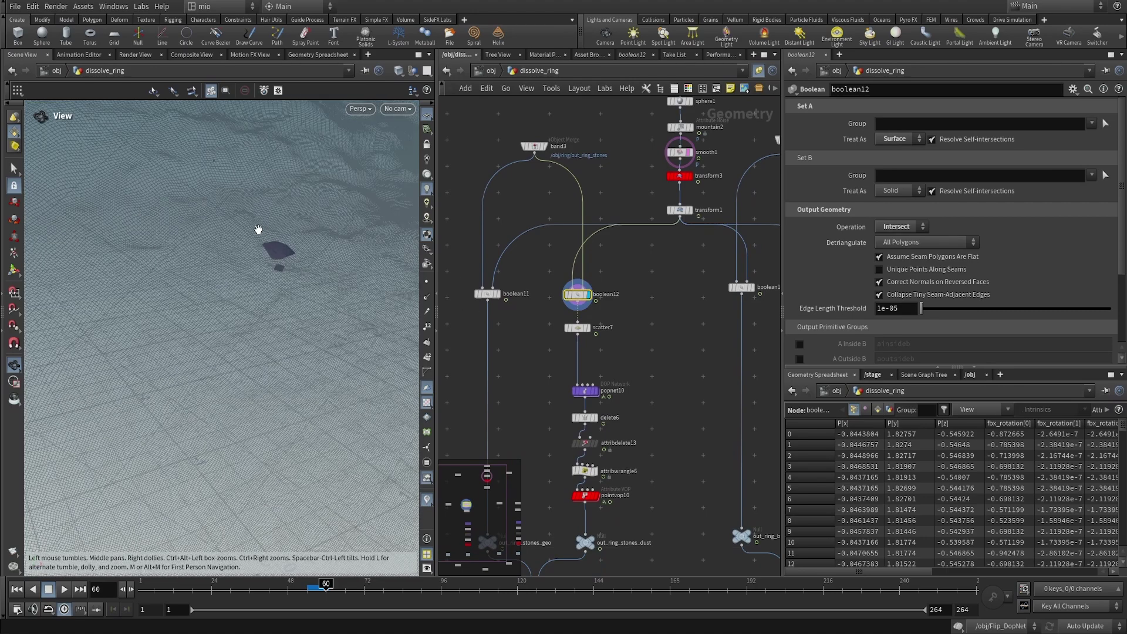
click(592, 334)
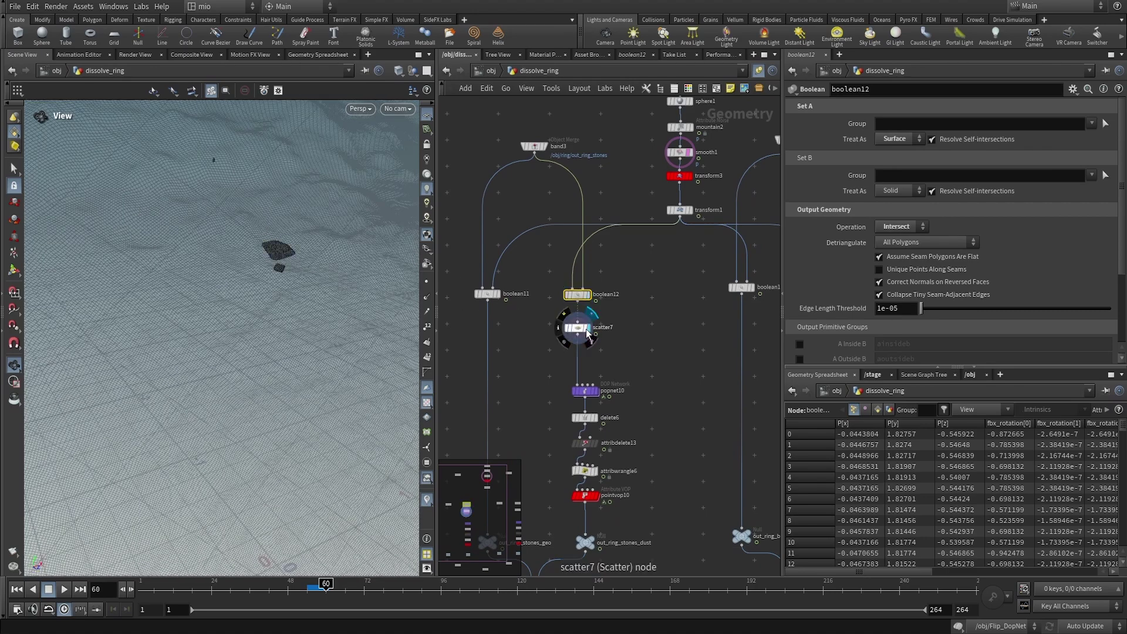
Dive into popnet10 and view source_first_input's Life Expectancy 2 and Life Variance 1.
click(587, 398)
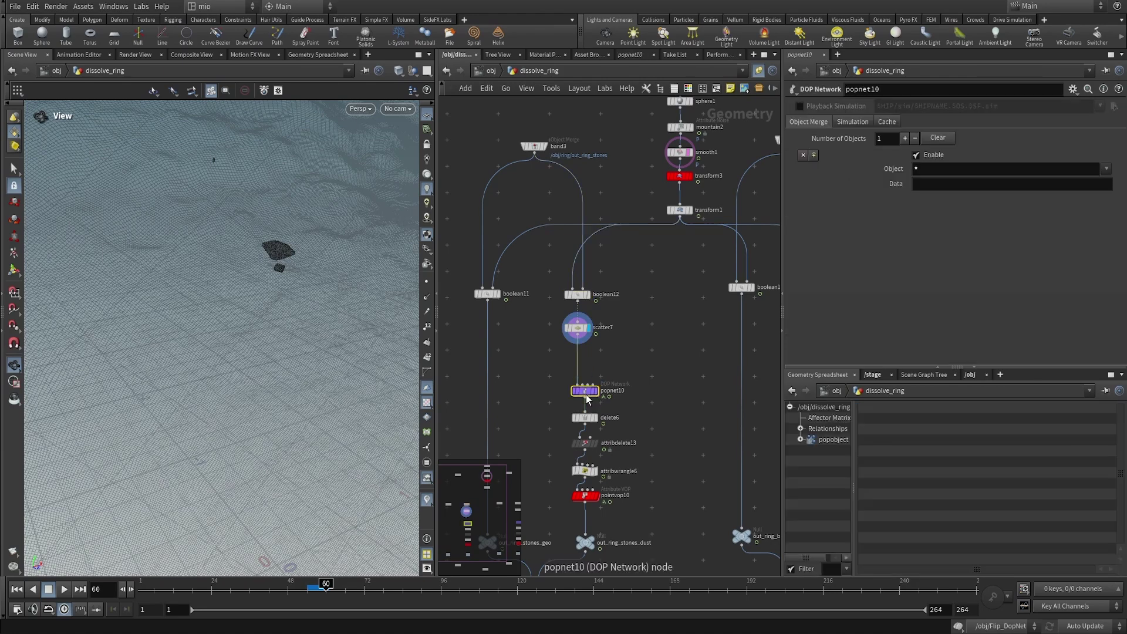
double_click(587, 398)
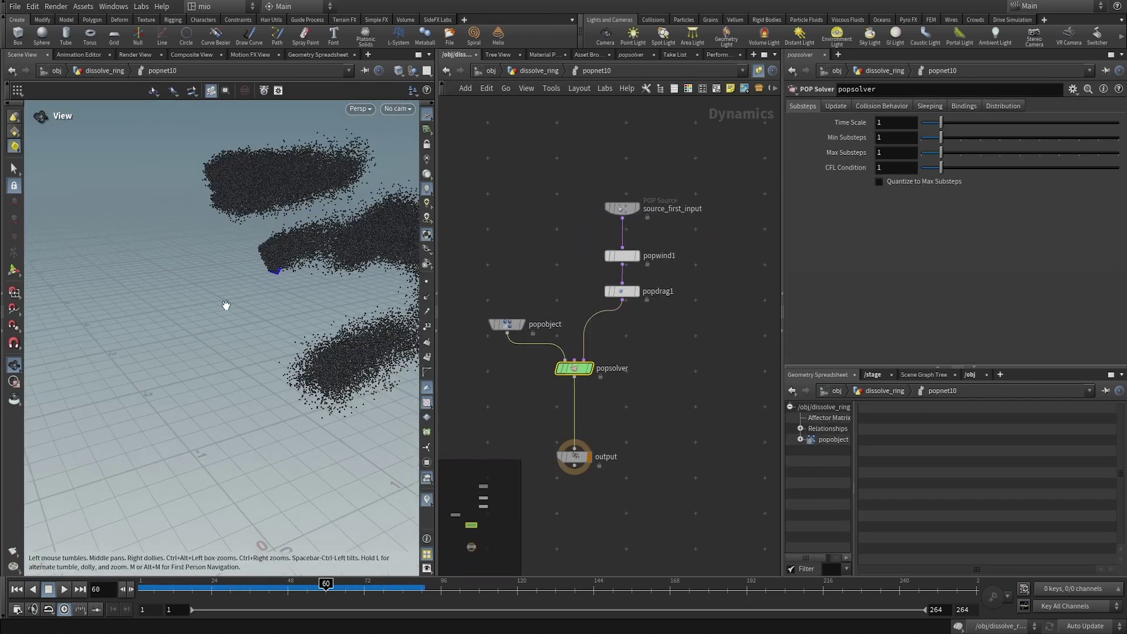
middle_drag(277, 302, 94, 350)
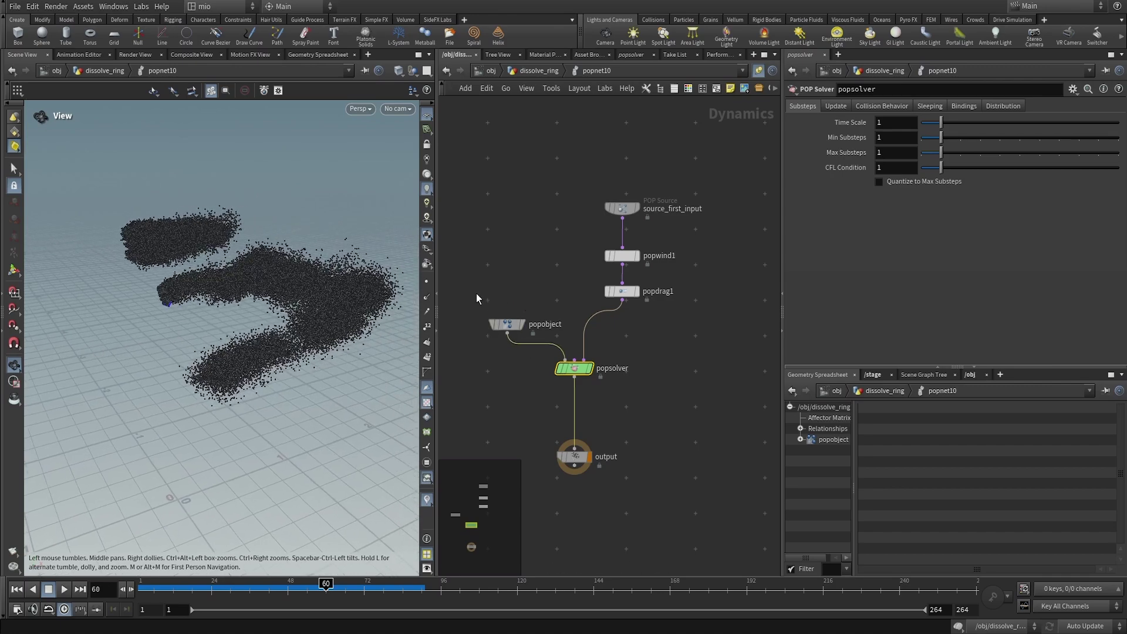
drag(352, 289, 317, 281)
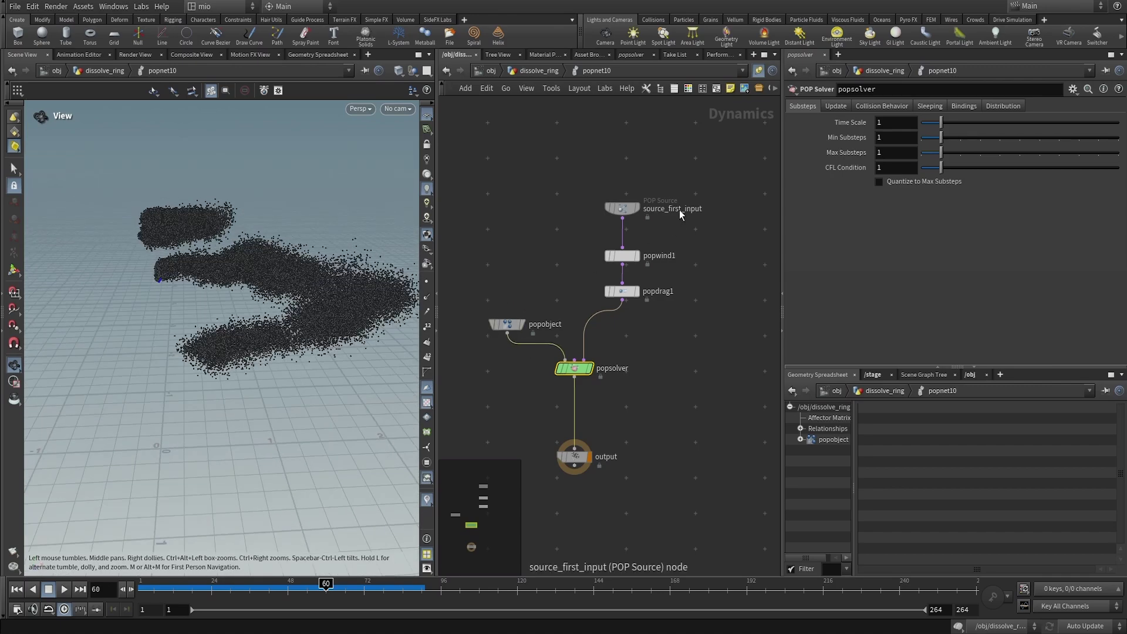
click(622, 208)
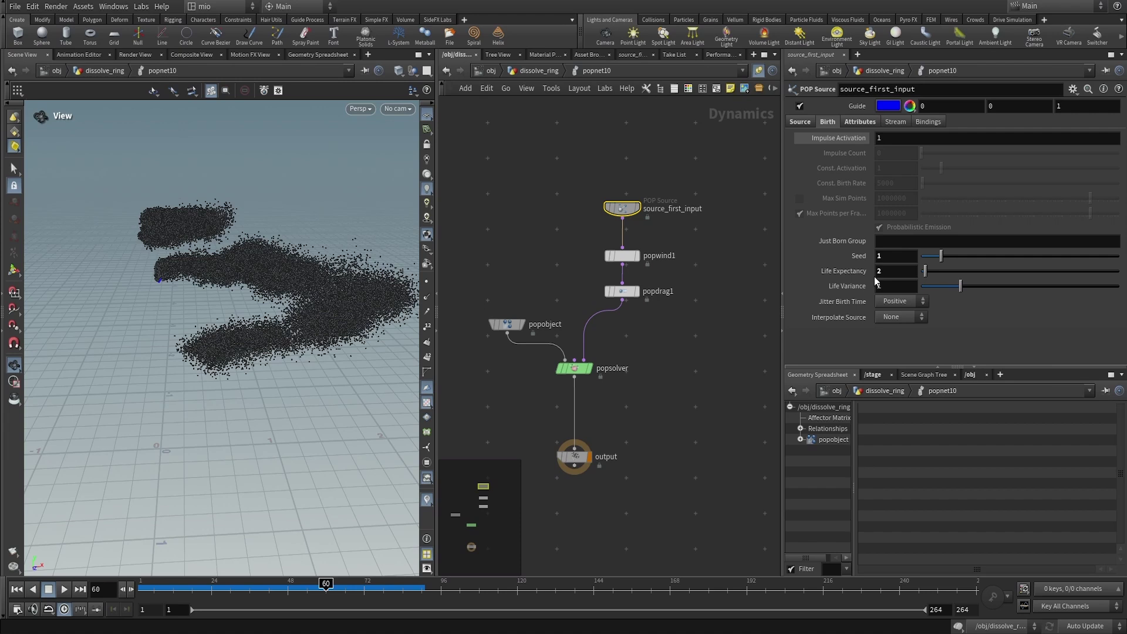
Delete popwind1's bezier() Wind Speed expression leaving a constant 4, then review popdrag1's drag.
click(626, 257)
click(635, 263)
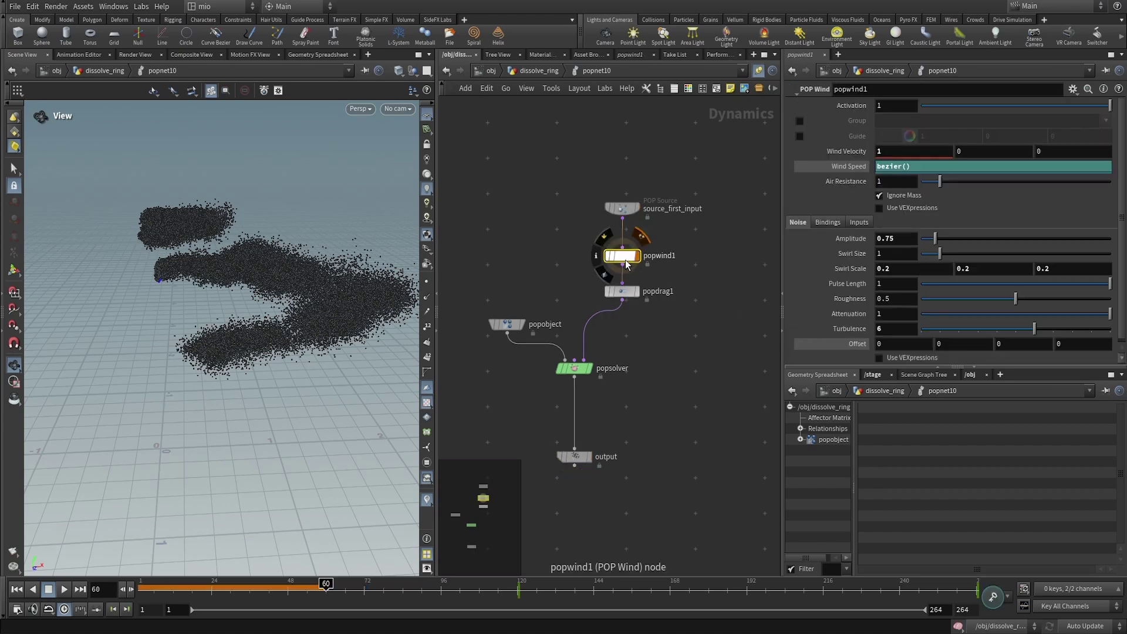
click(590, 455)
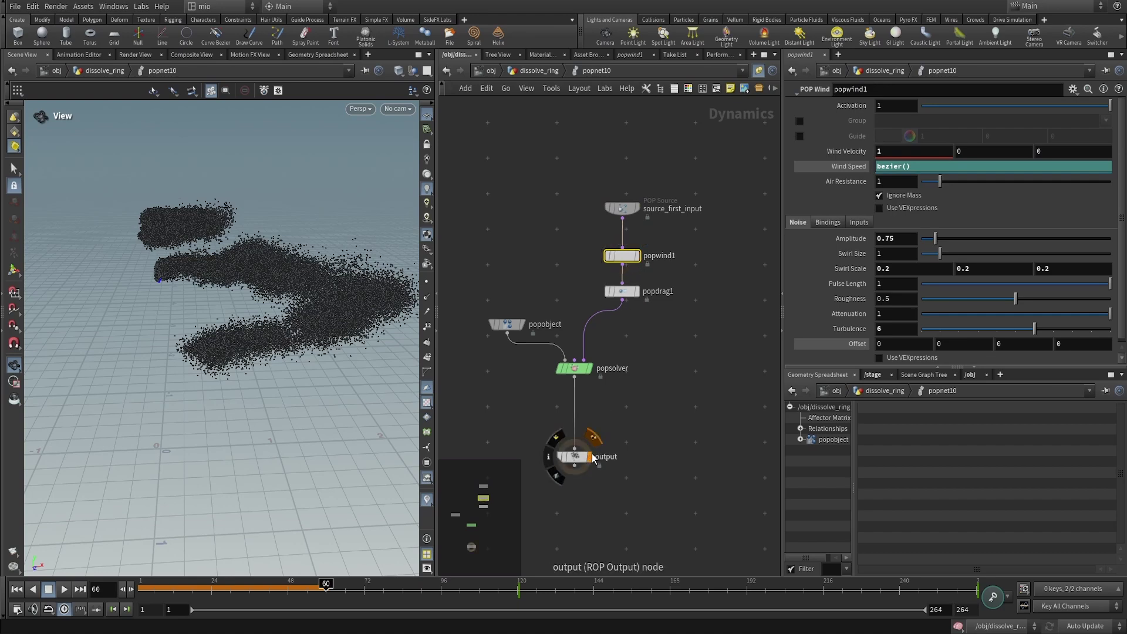
mouse_move(634, 275)
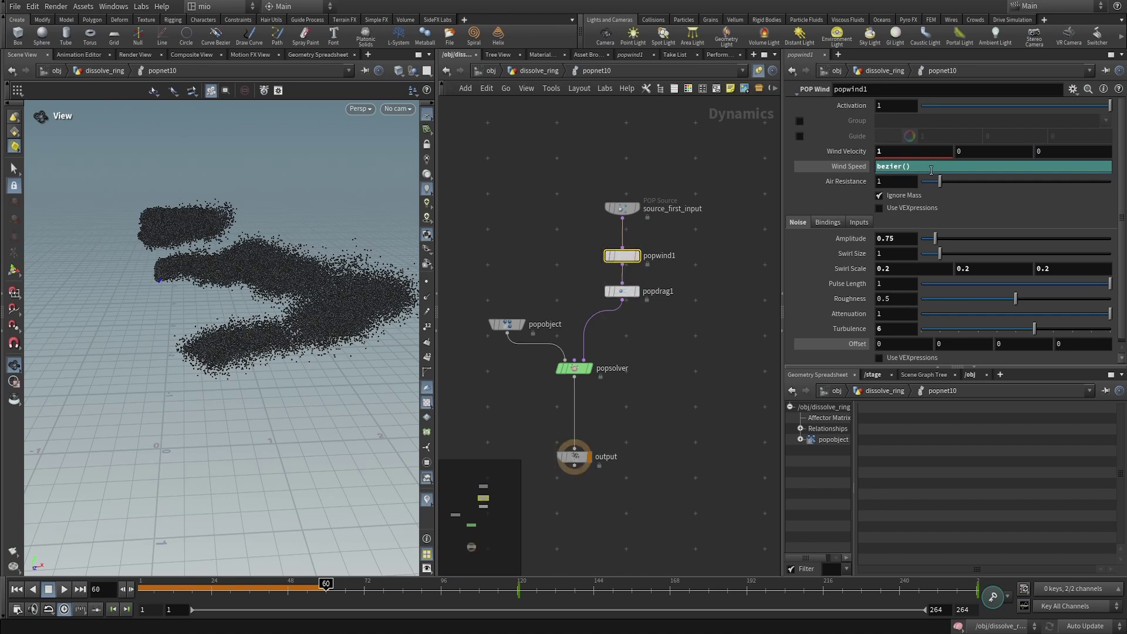
ctrl+shift+click(845, 167)
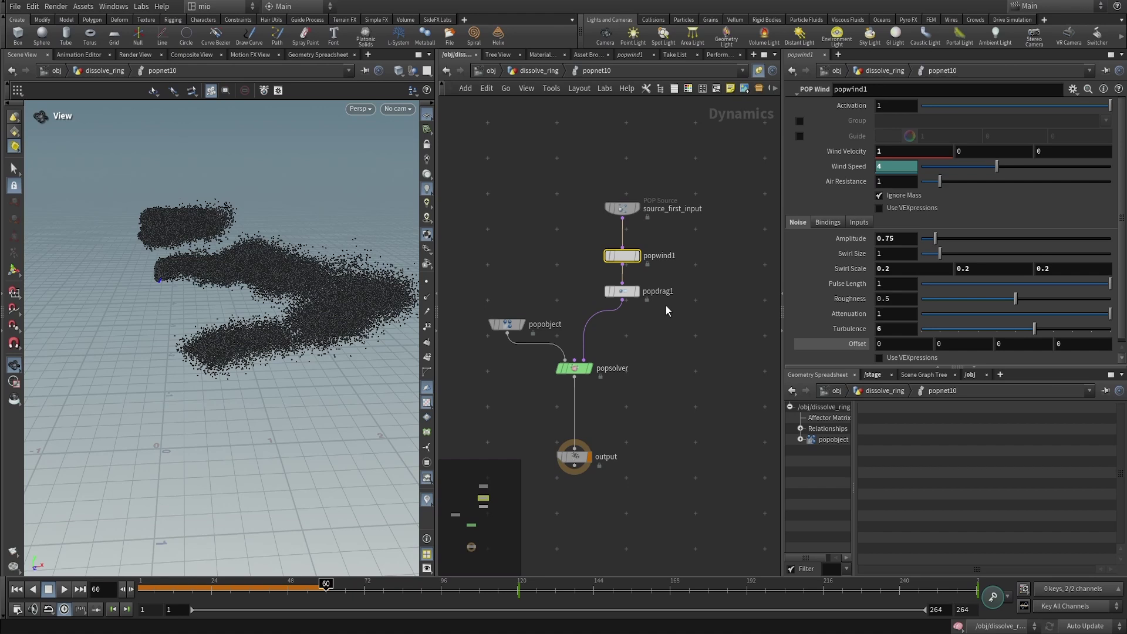
click(622, 293)
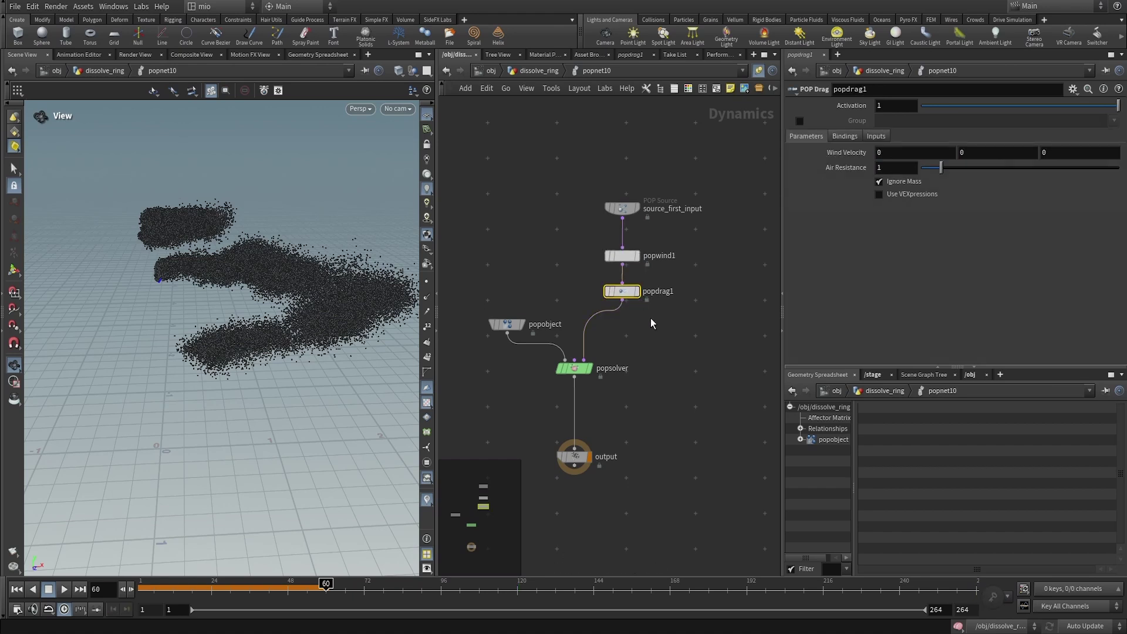
Check popsolver, jump up to dissolve_ring with U, and pan to the merge nodes.
click(576, 368)
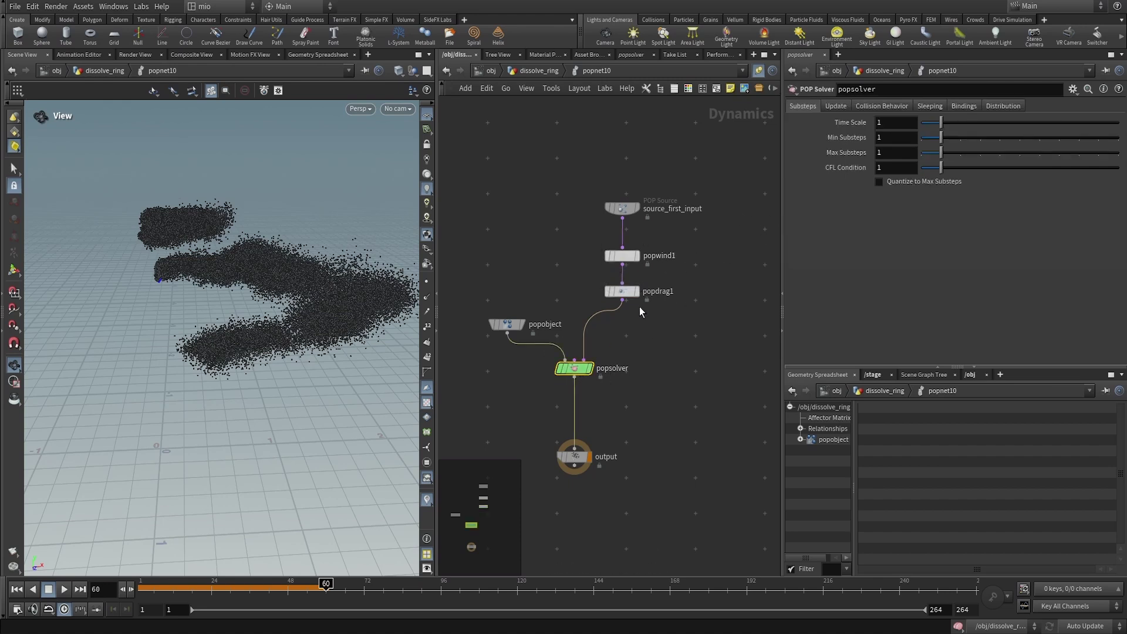
key(u)
middle_drag(650, 393, 678, 240)
Display delete6's particles, inspect its attributes, then view attribdelete13 keeping only age and v.
click(626, 267)
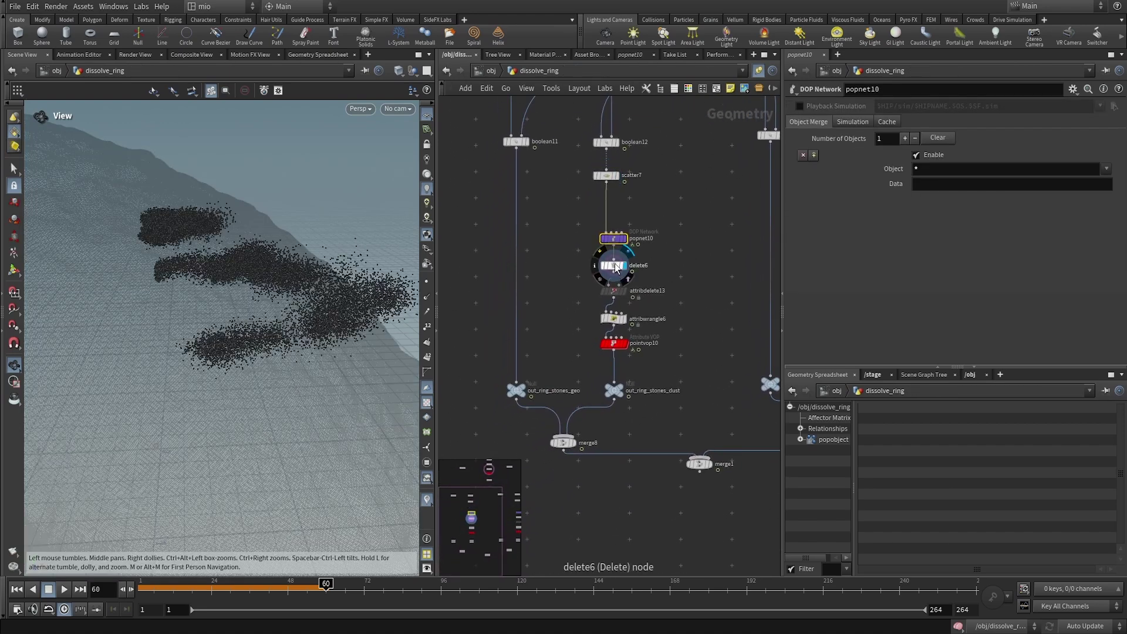
click(614, 266)
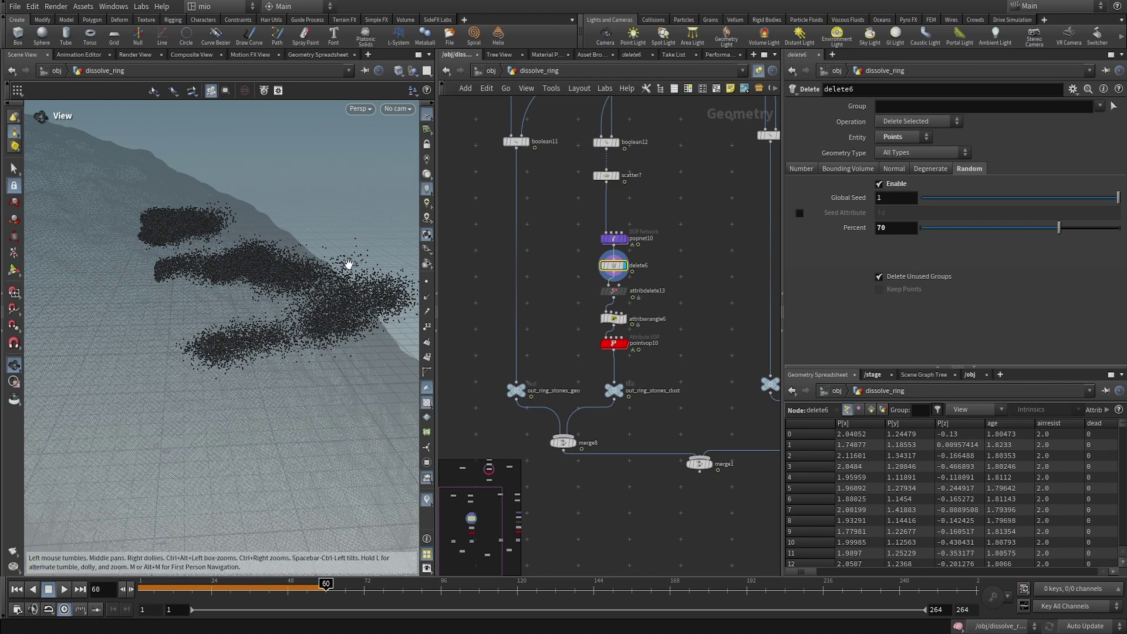
mouse_move(614, 293)
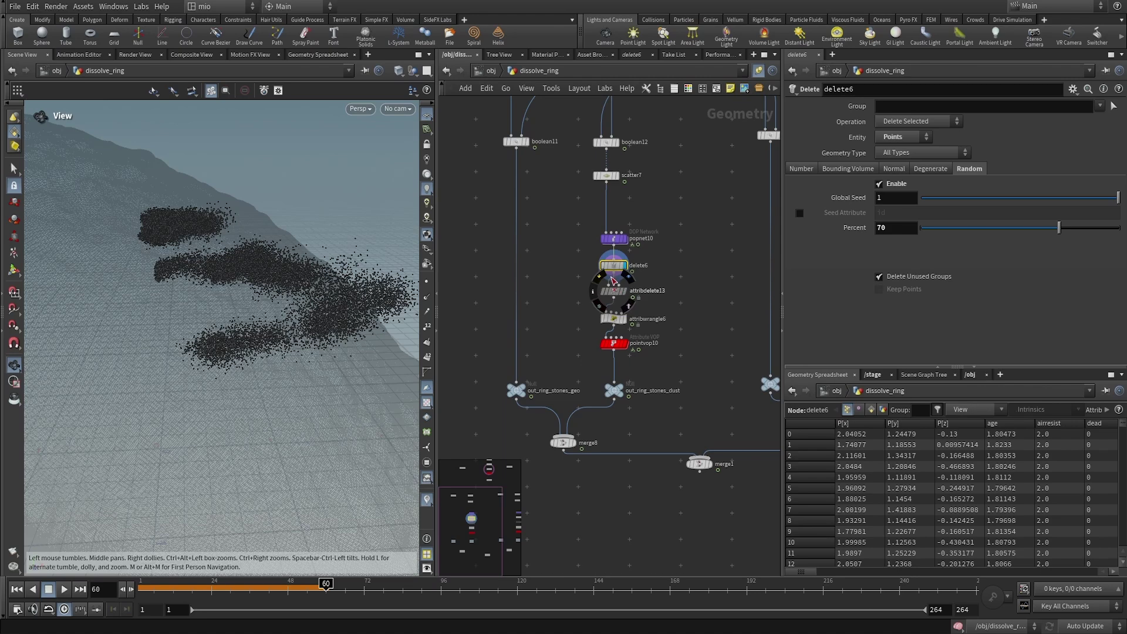
middle_click(617, 270)
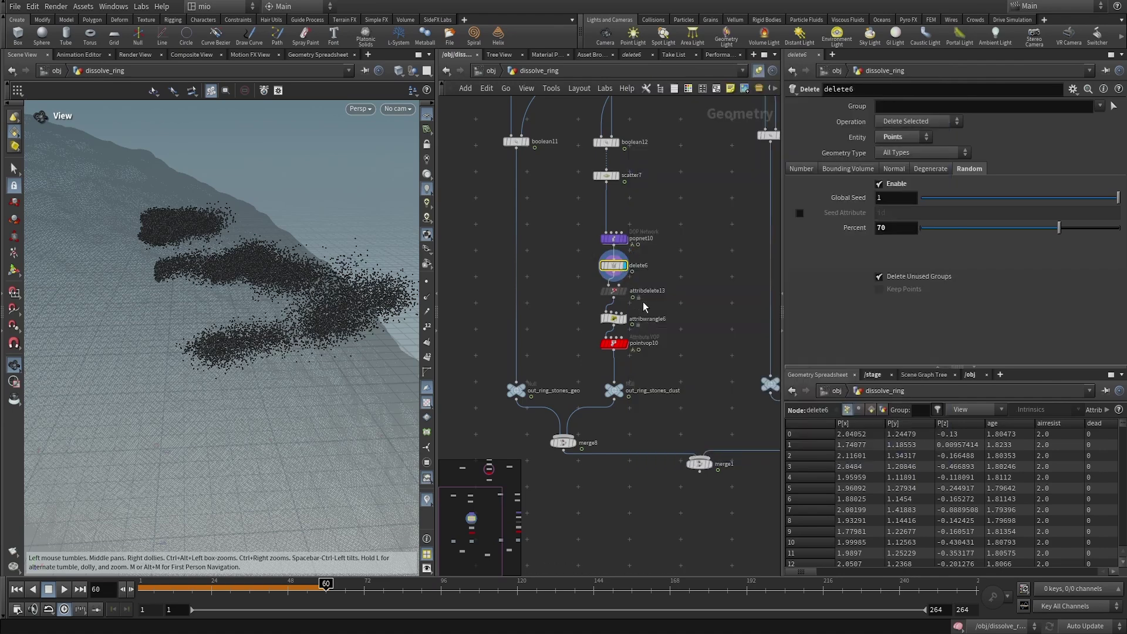
click(615, 291)
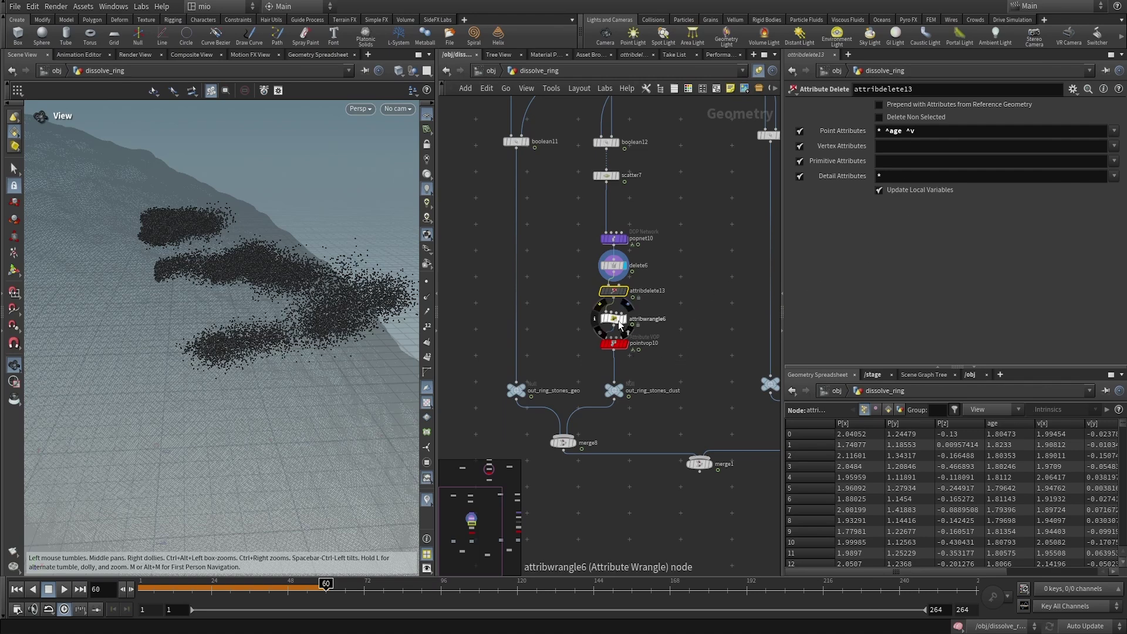
click(614, 318)
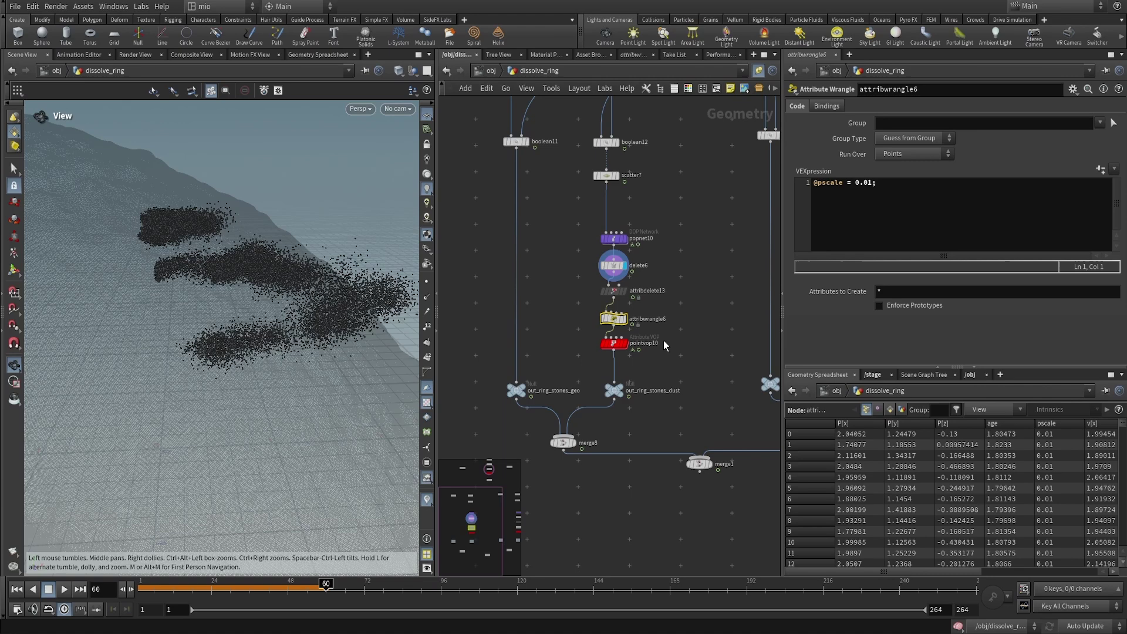
mouse_move(616, 350)
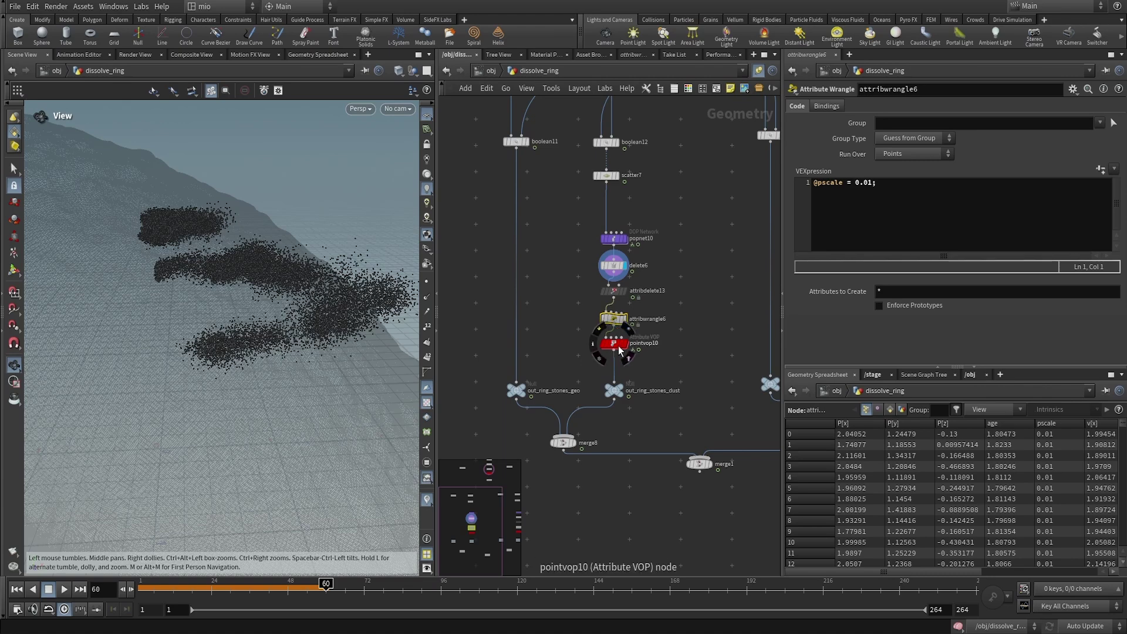
click(612, 347)
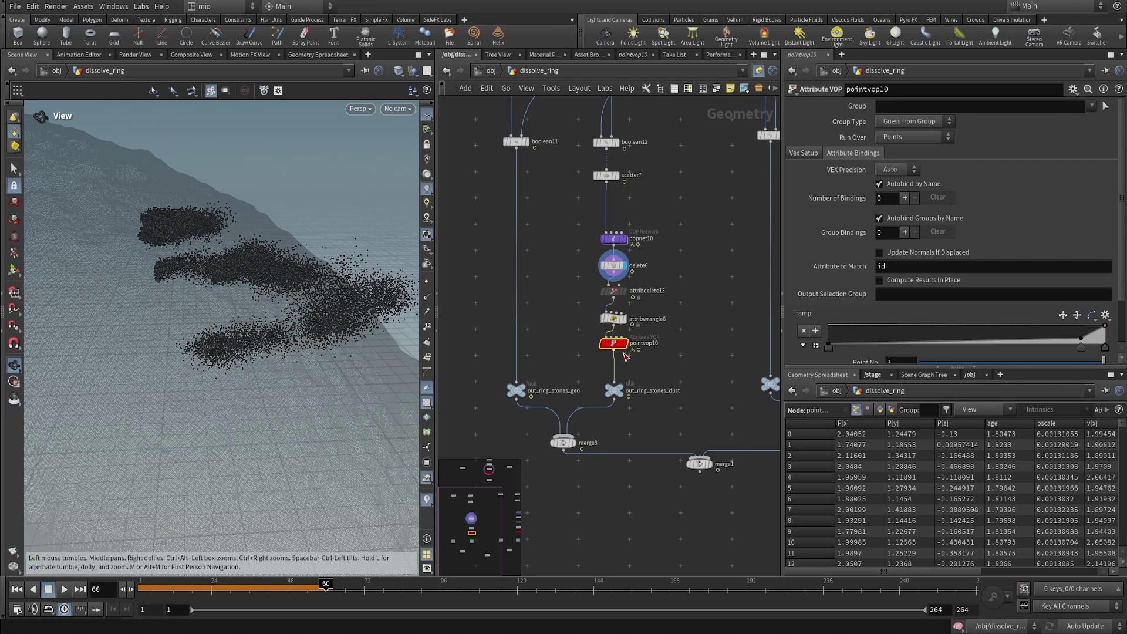
double_click(615, 345)
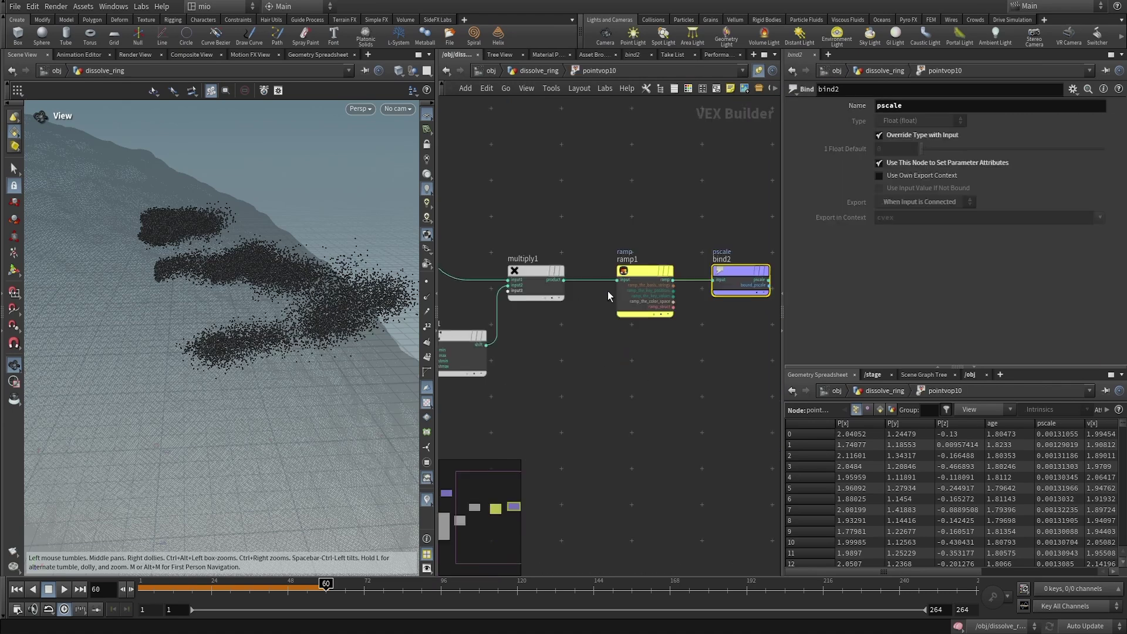
key(h)
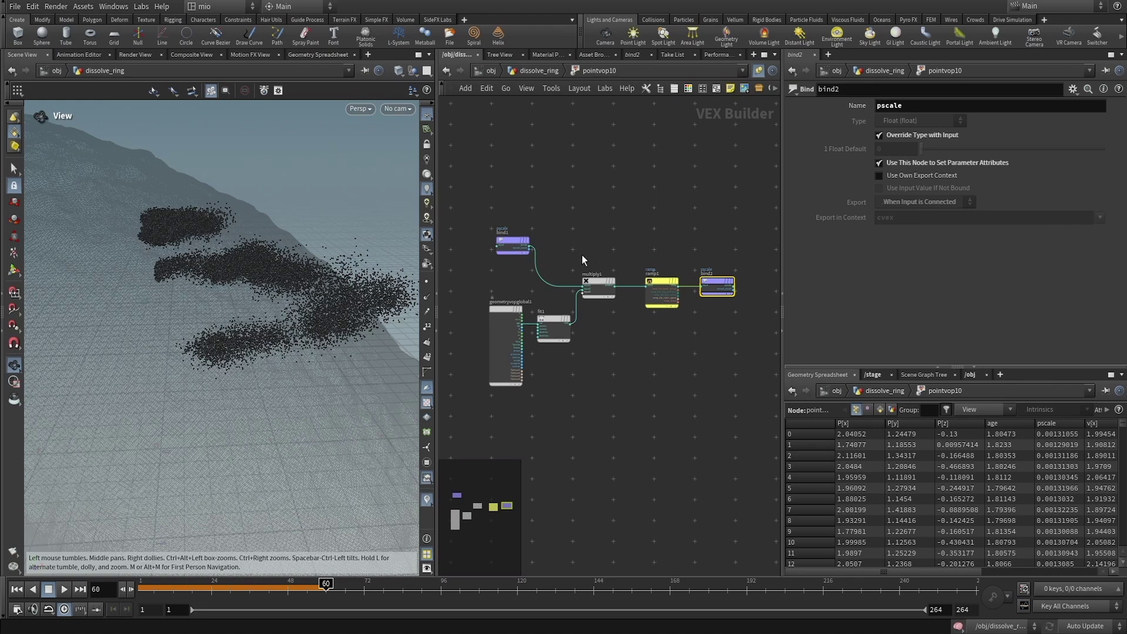
scroll(499, 291, up, 5)
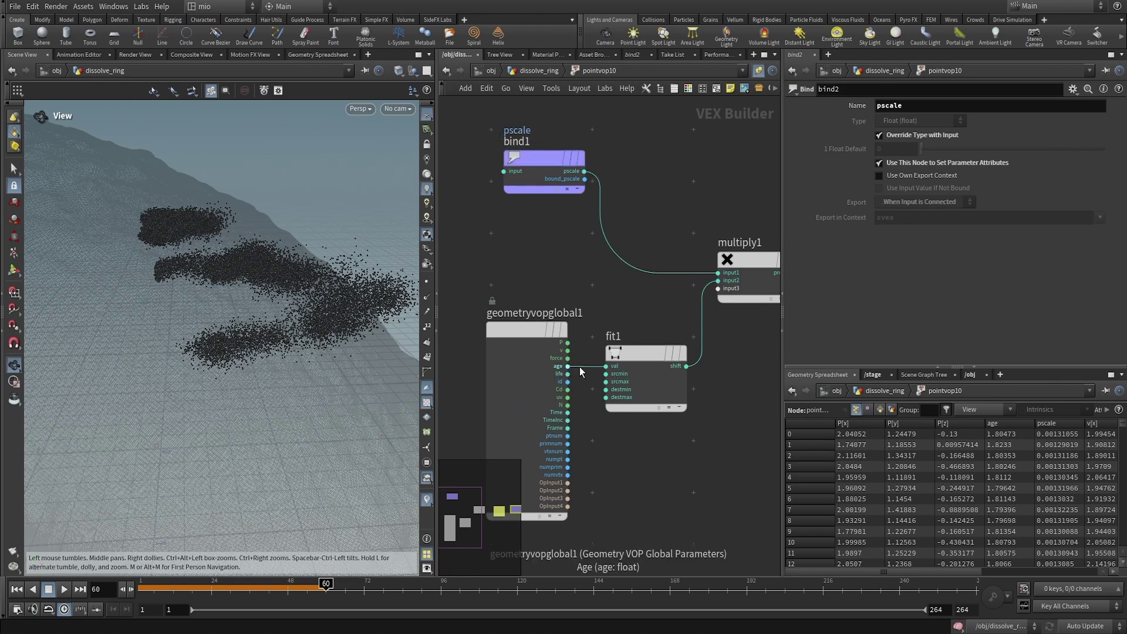
click(642, 353)
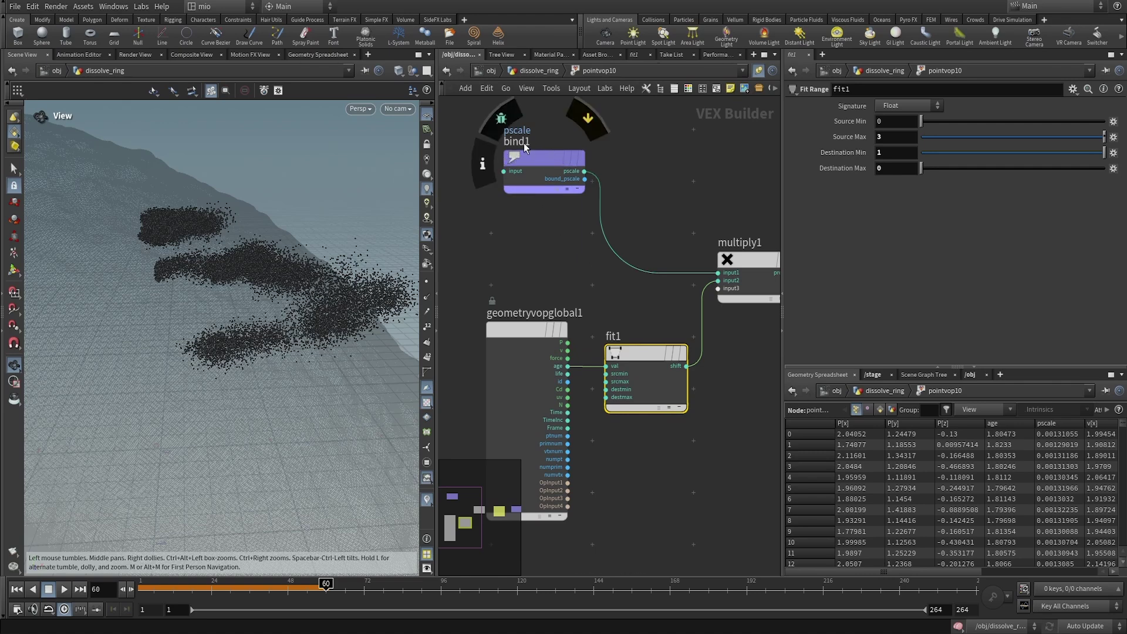
scroll(634, 287, down, 3)
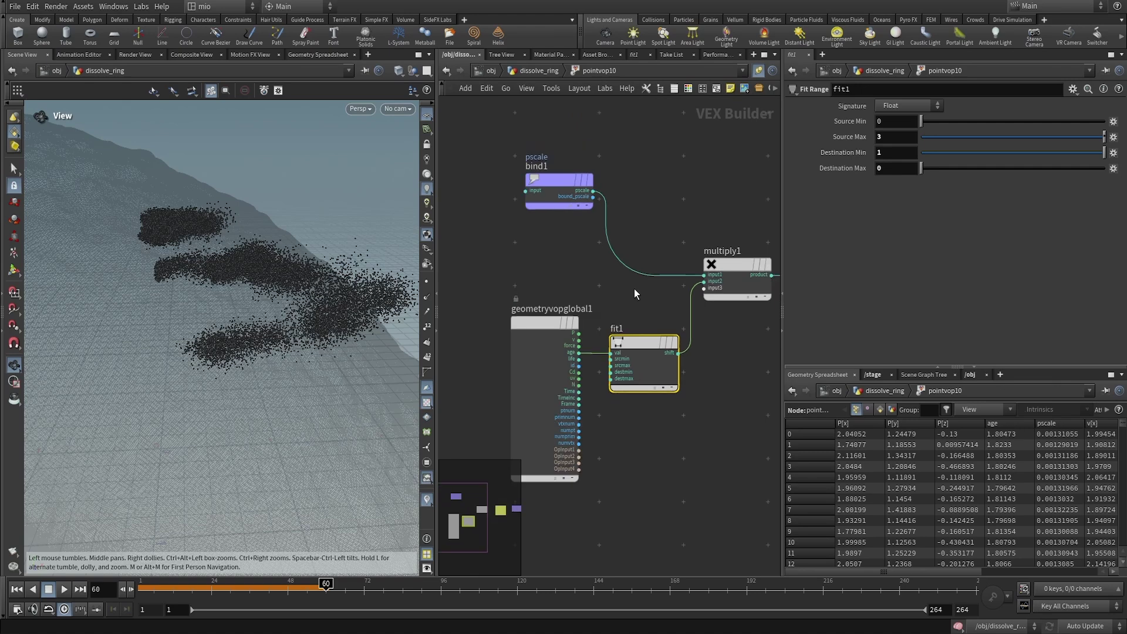
middle_drag(651, 294, 606, 280)
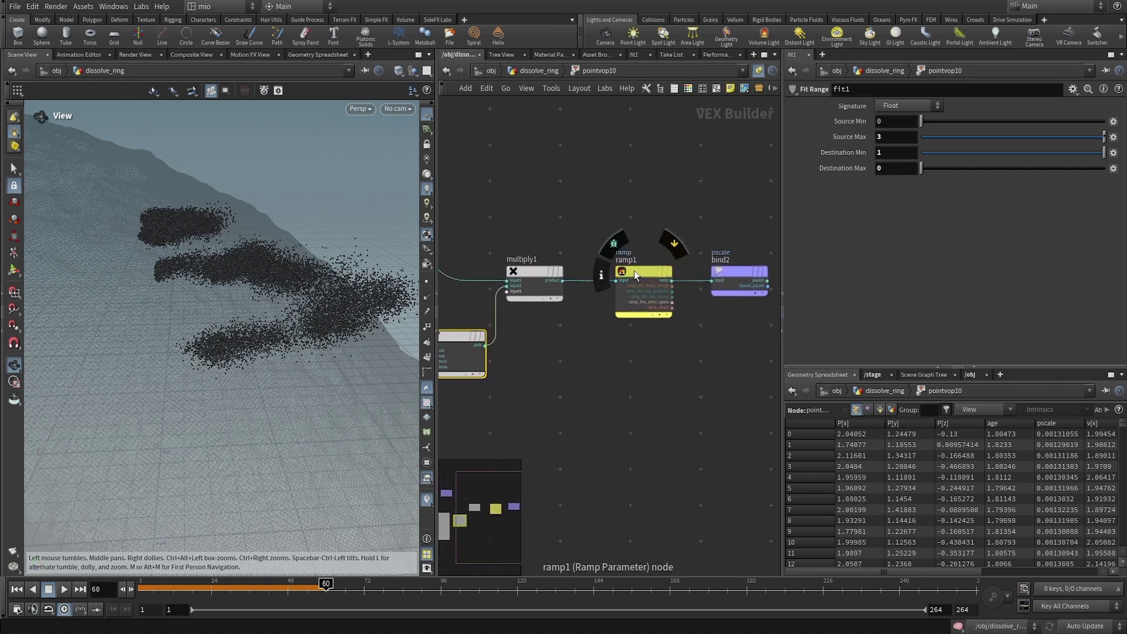
click(635, 270)
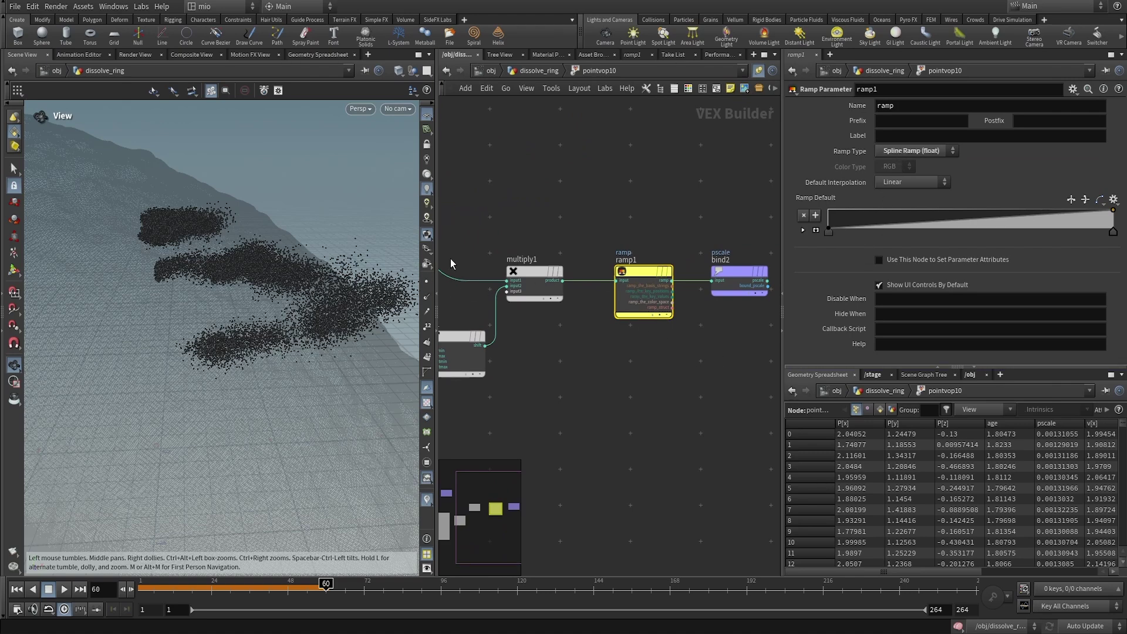
mouse_move(539, 267)
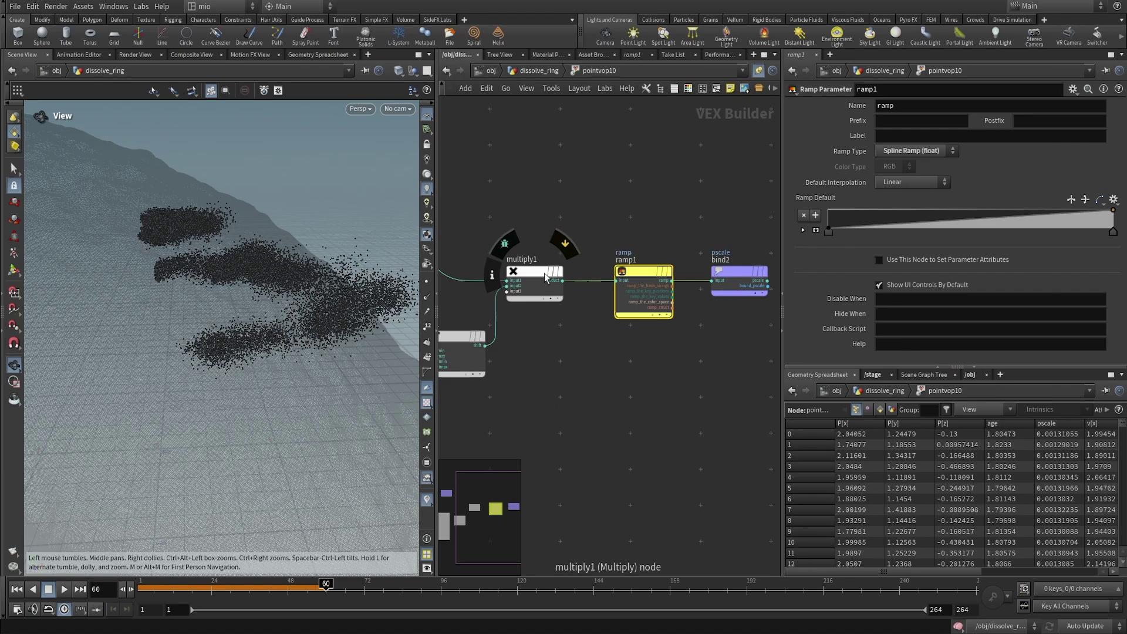
mouse_move(636, 273)
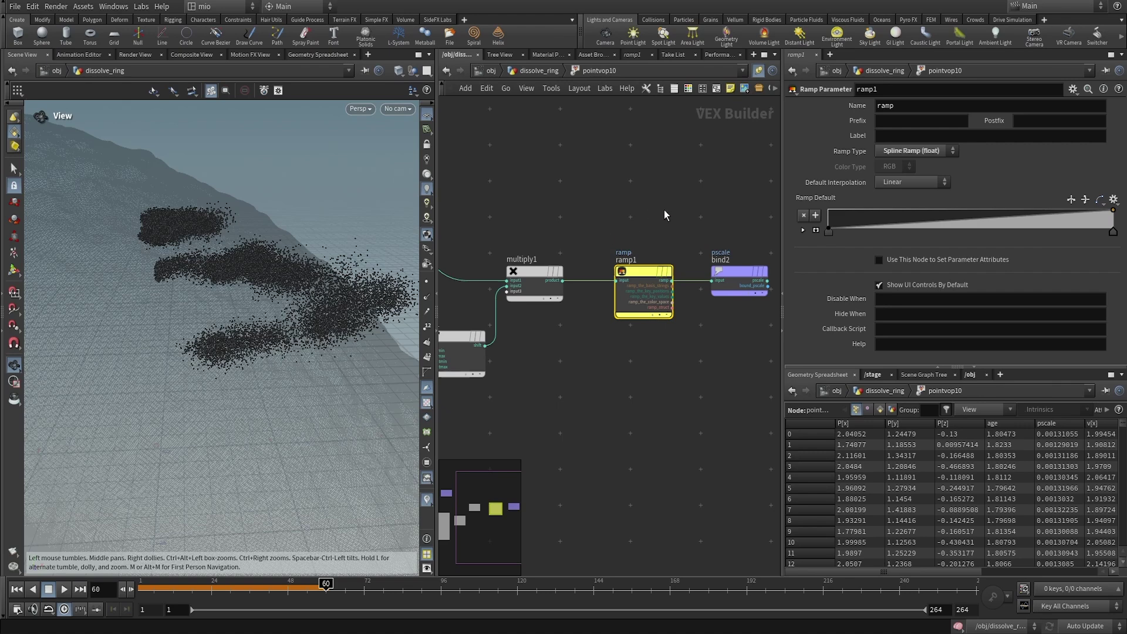
click(728, 271)
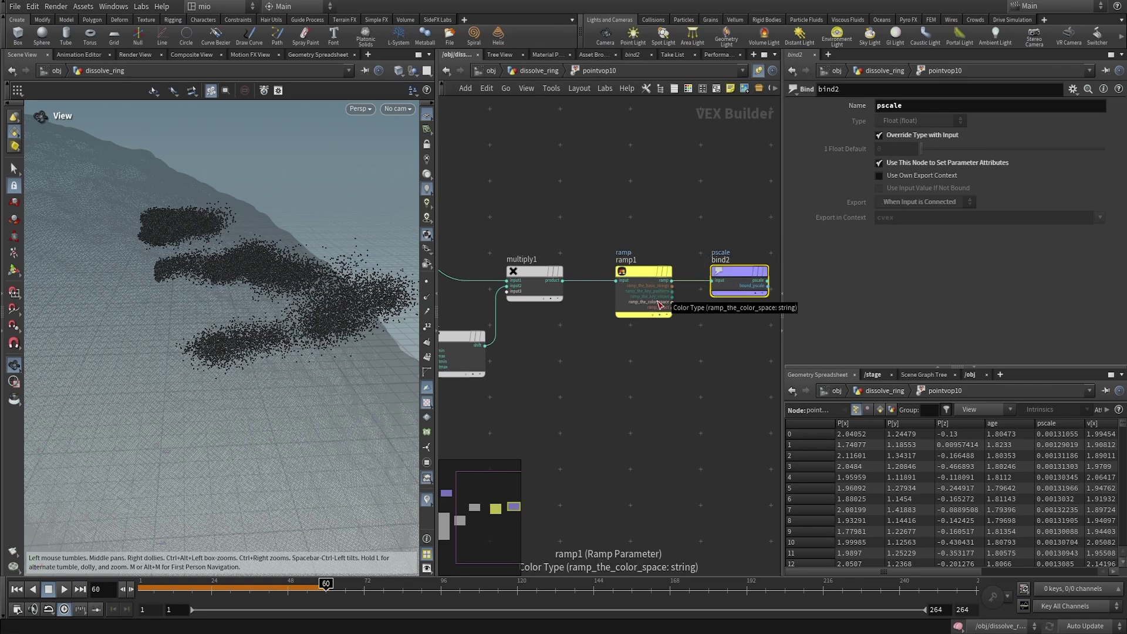
key(u)
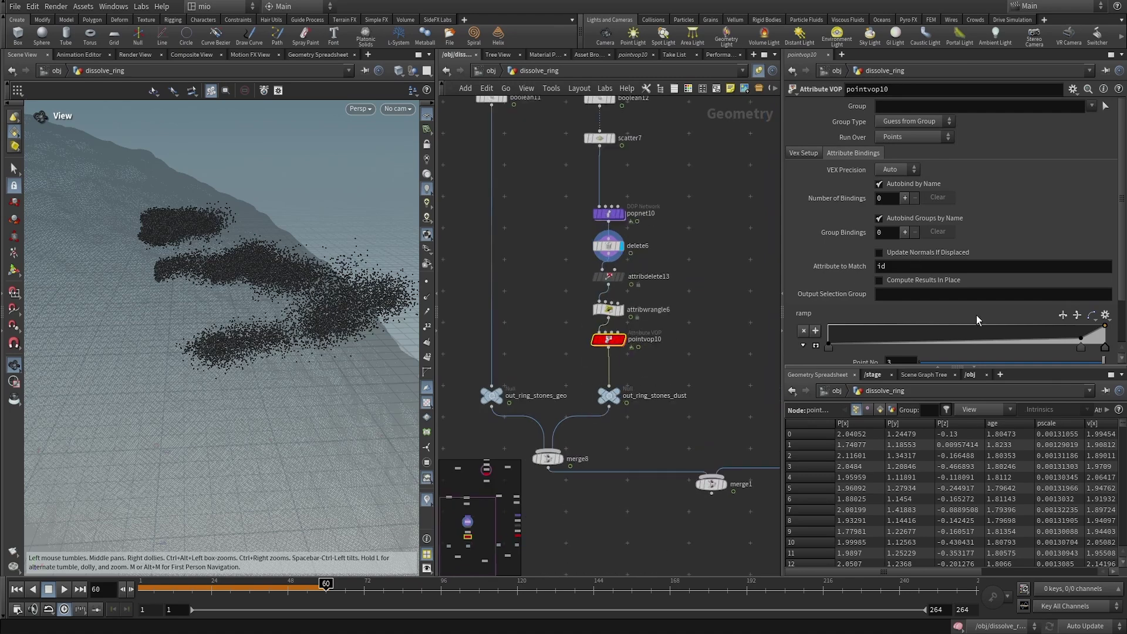
scroll(977, 315, down, 3)
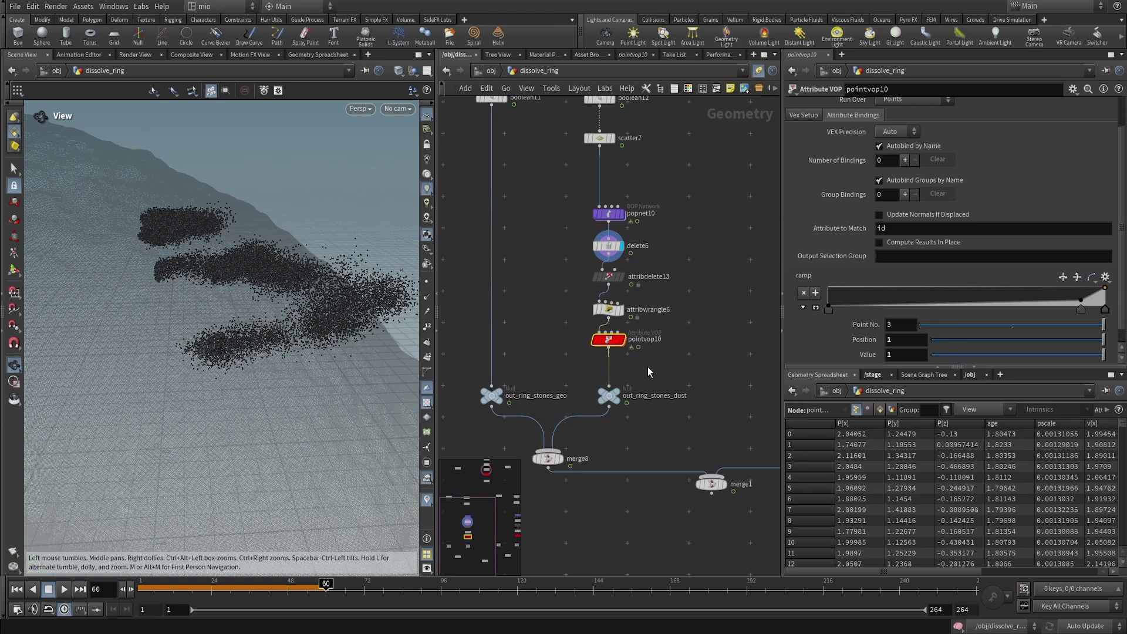
mouse_move(614, 395)
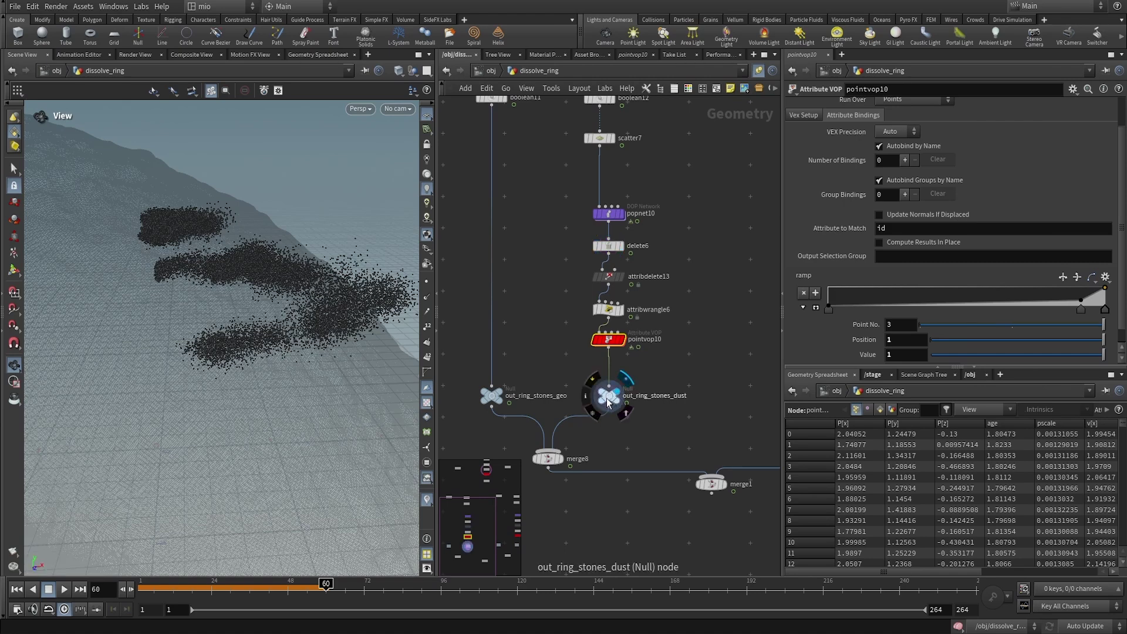
Display the stone pieces alone, then merge8's stones combined with their dust.
click(501, 395)
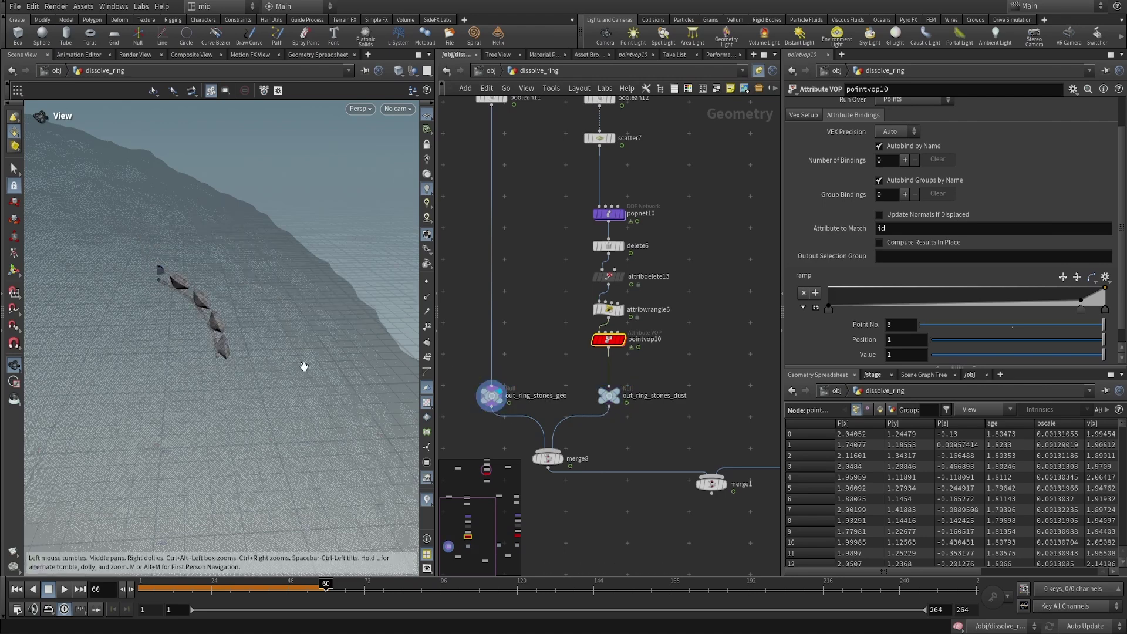
click(563, 461)
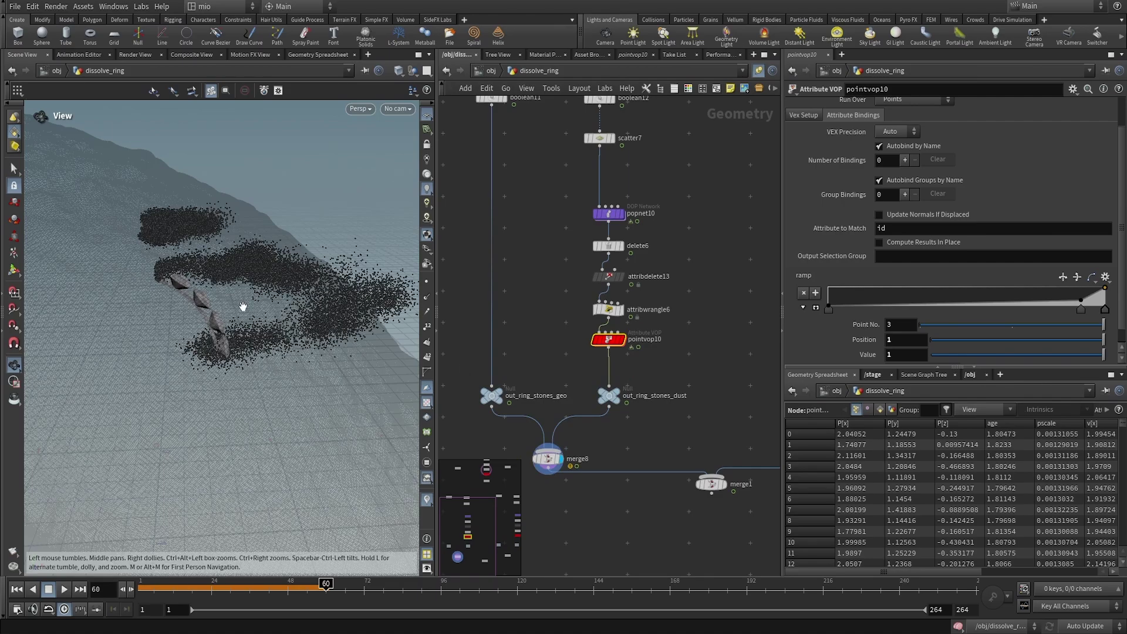
mouse_move(180, 310)
mouse_down()
mouse_move(221, 297)
mouse_move(196, 295)
mouse_move(166, 312)
mouse_up()
scroll(685, 240, down, 6)
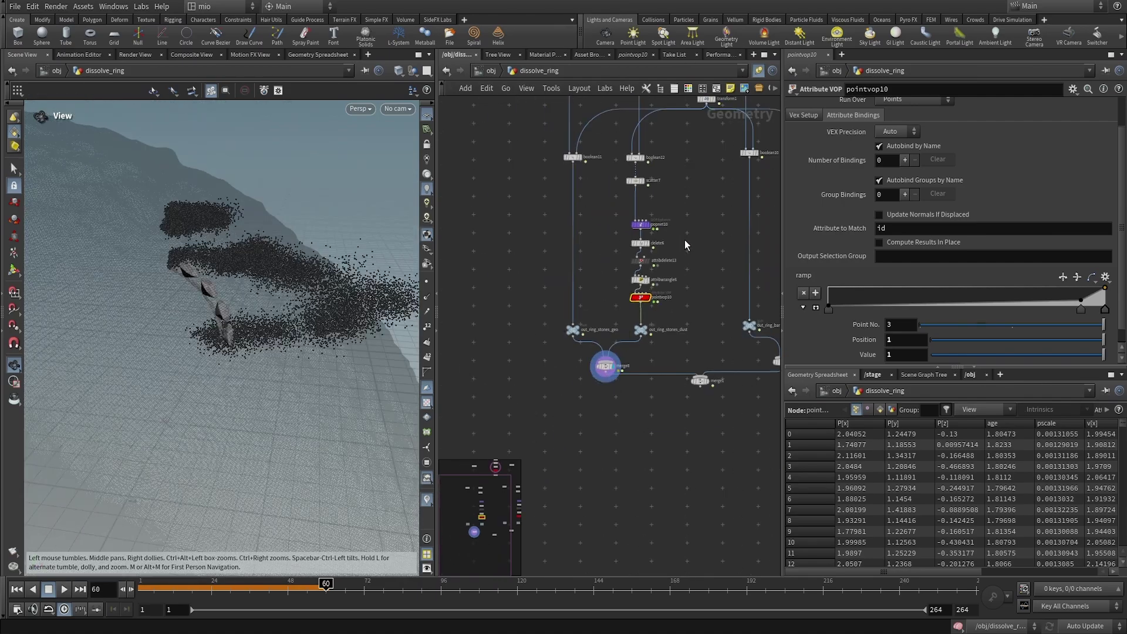
Display the ring band, its dust particles, then merge1's band together with its dust.
middle_drag(656, 233, 656, 317)
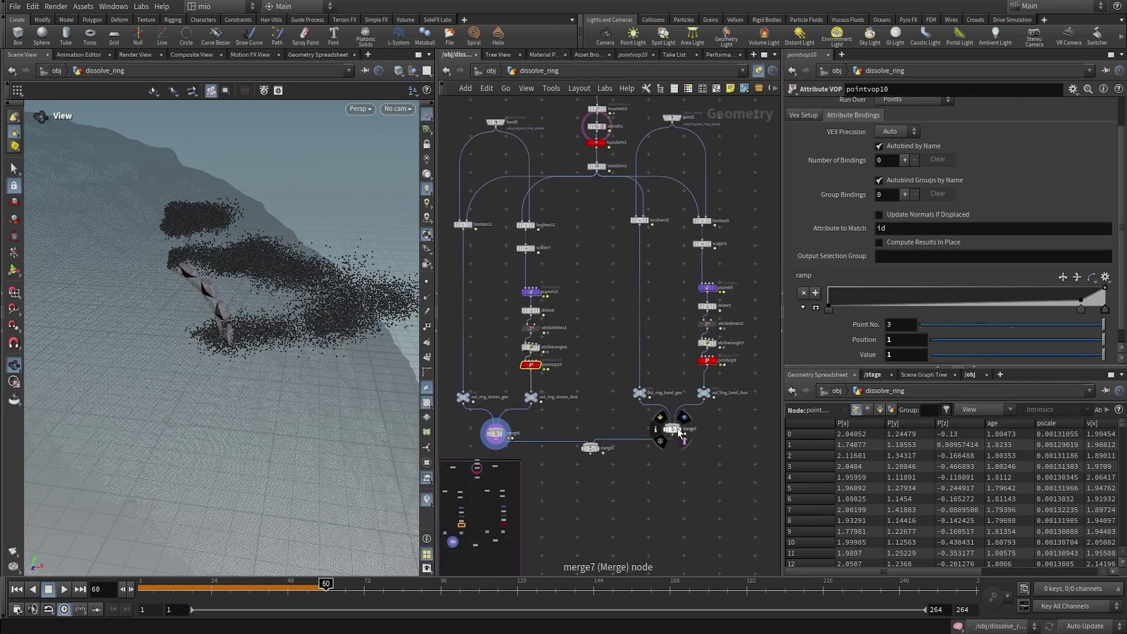
click(645, 393)
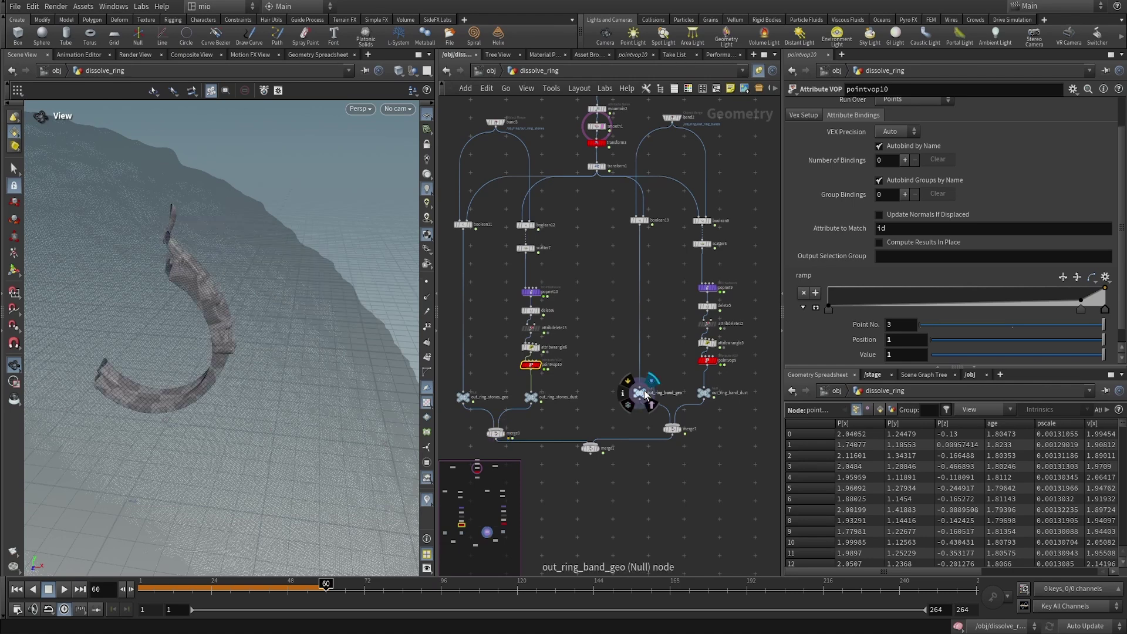
click(708, 396)
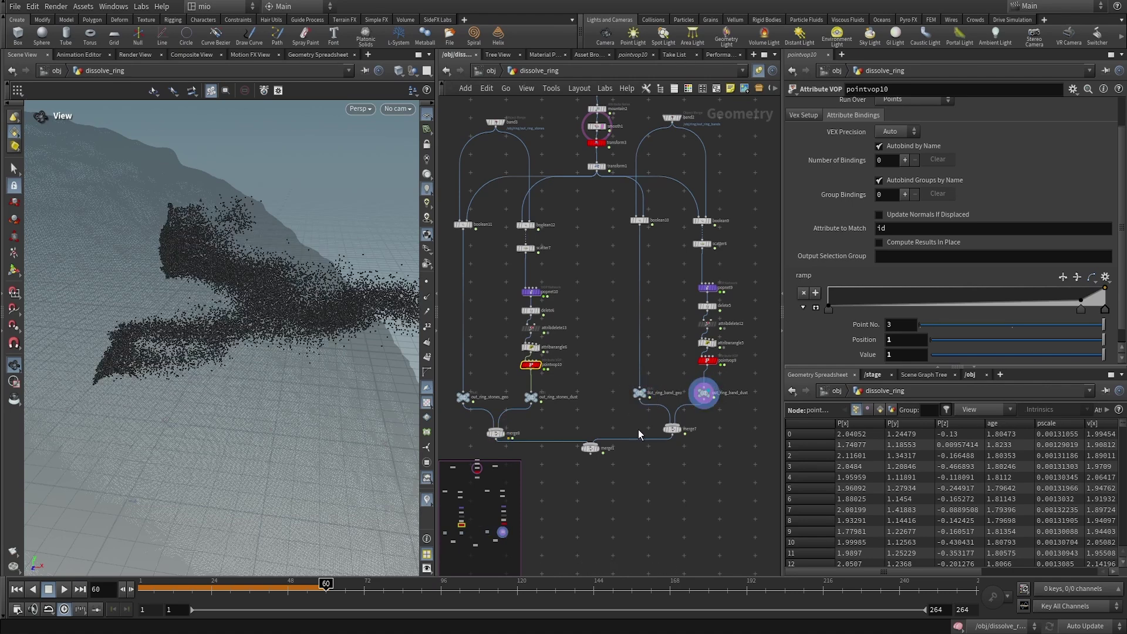
click(596, 441)
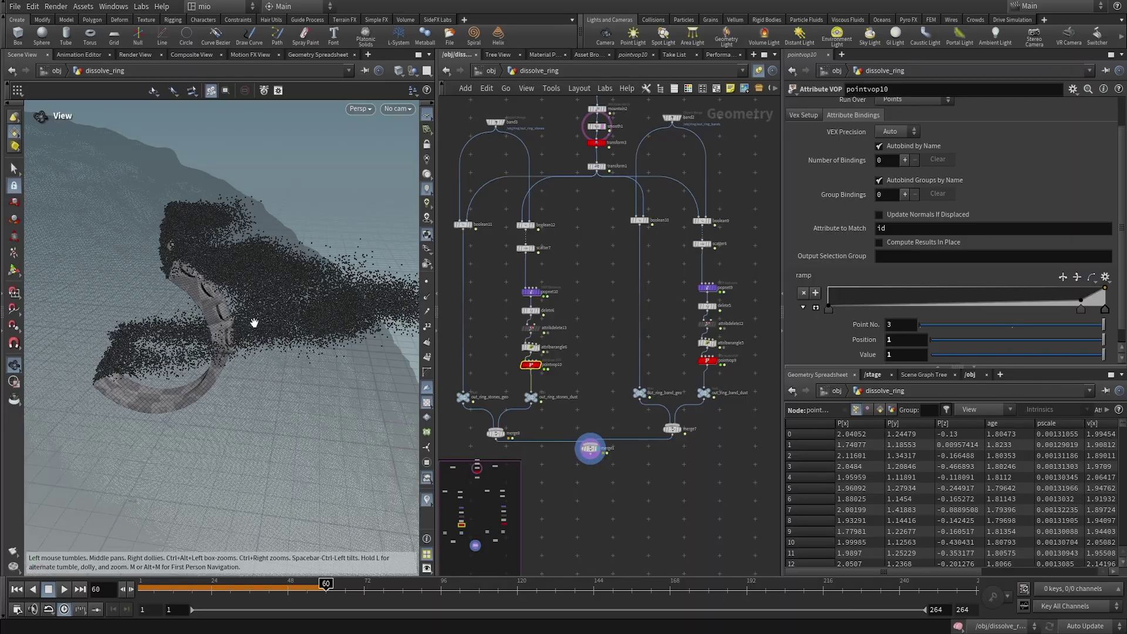
mouse_move(251, 322)
mouse_down()
mouse_move(317, 312)
mouse_move(266, 326)
mouse_move(156, 322)
mouse_move(247, 322)
mouse_up()
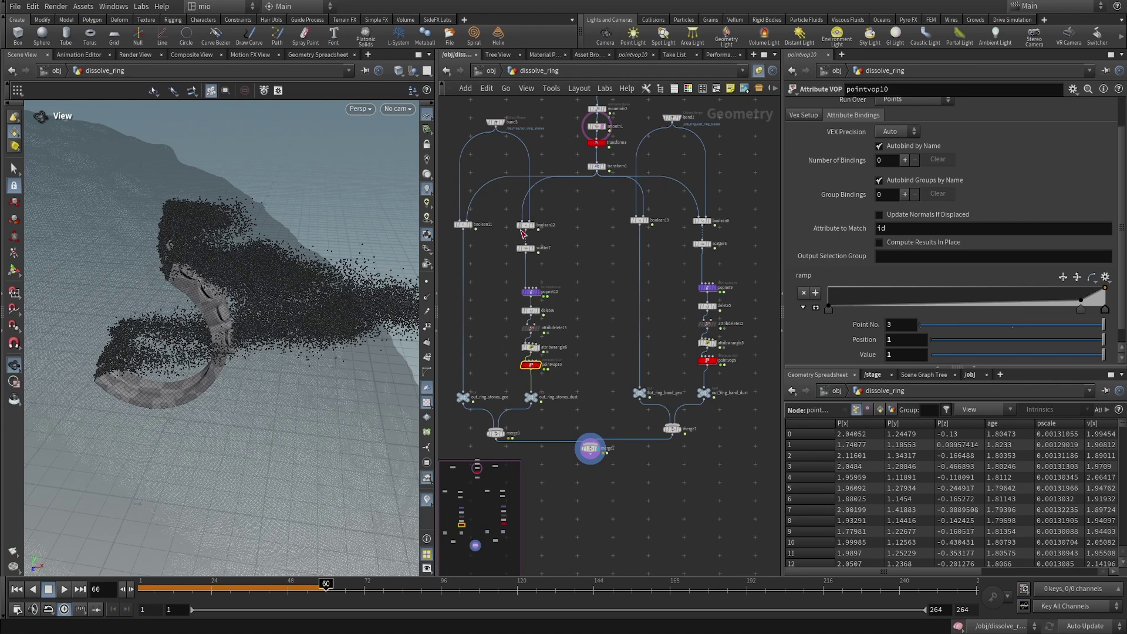
Go up from the dissolve_ring SOP network to the /obj object level.
key(u)
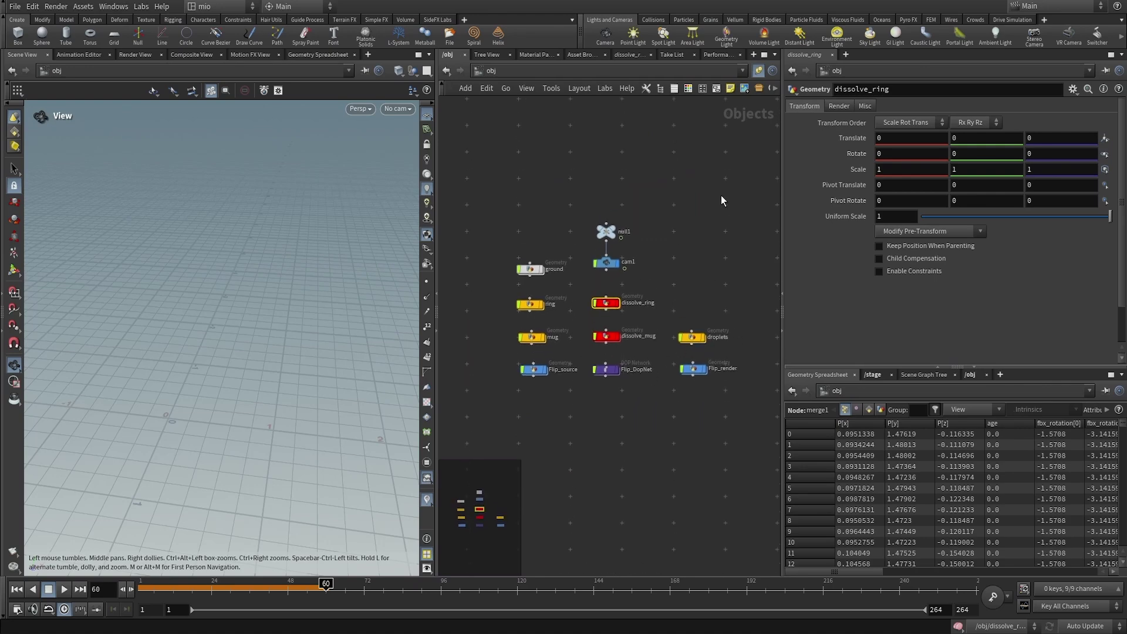